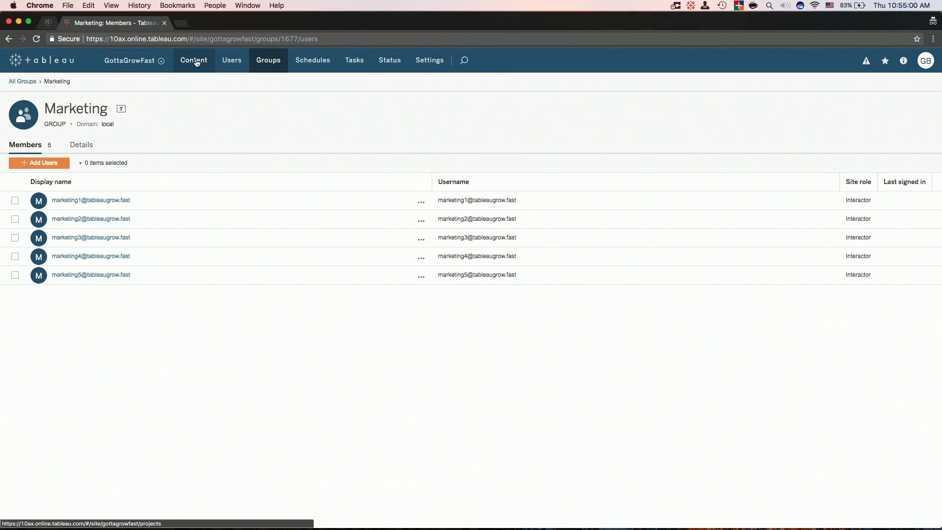
# Open the permissions of the default project from the site's project list.
pyautogui.click(196, 62)
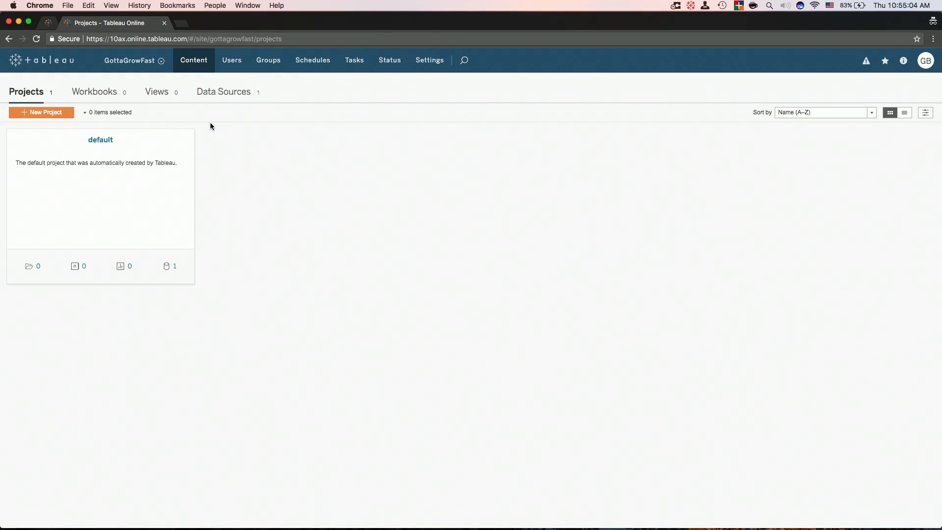
pyautogui.click(186, 140)
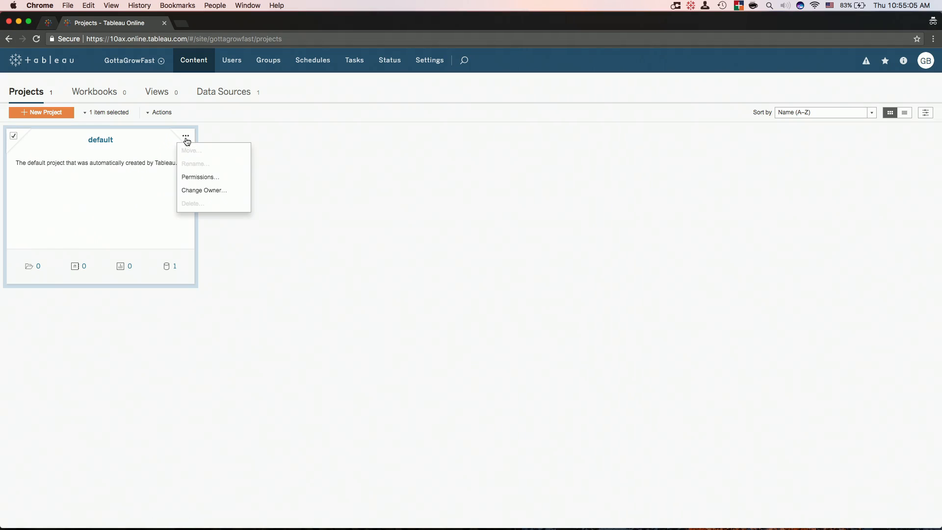
pyautogui.click(203, 177)
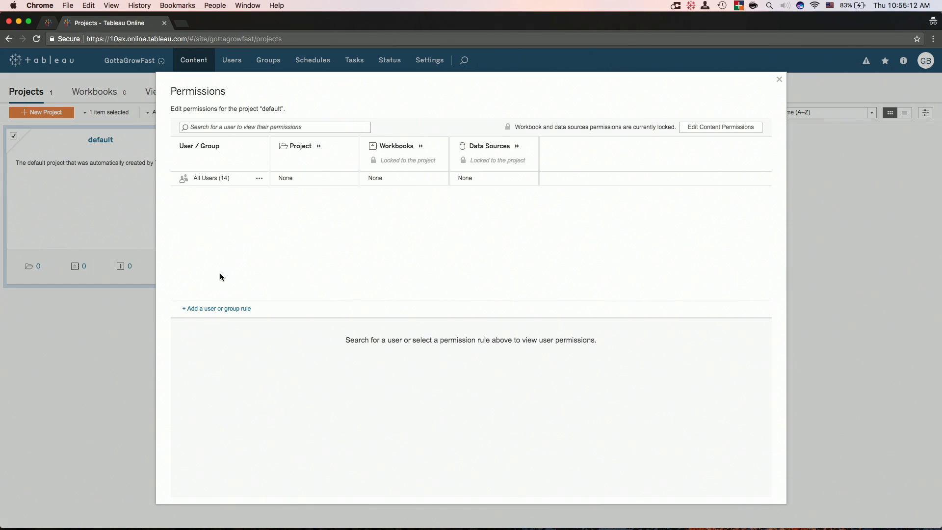
# Add an Analysts rule with Publisher on the project and Editor on workbooks, and save it.
pyautogui.click(220, 308)
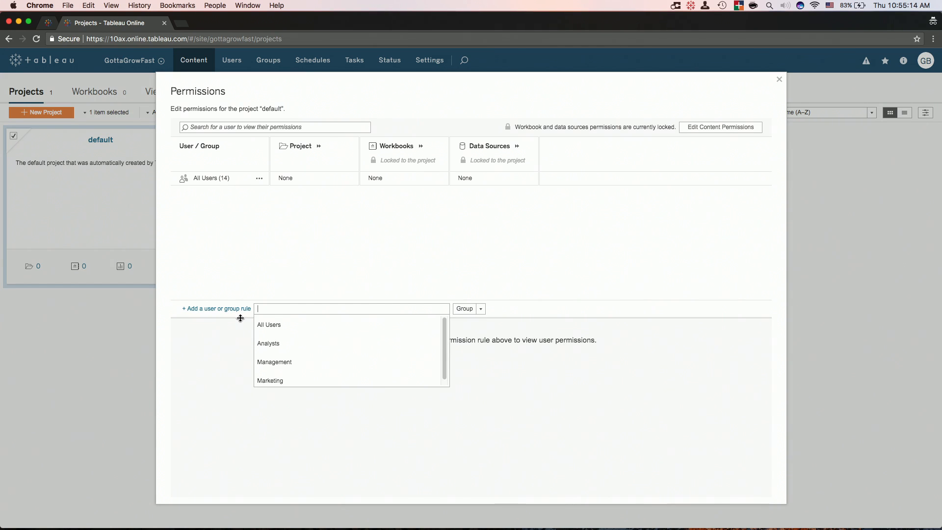
pyautogui.click(285, 347)
pyautogui.click(326, 195)
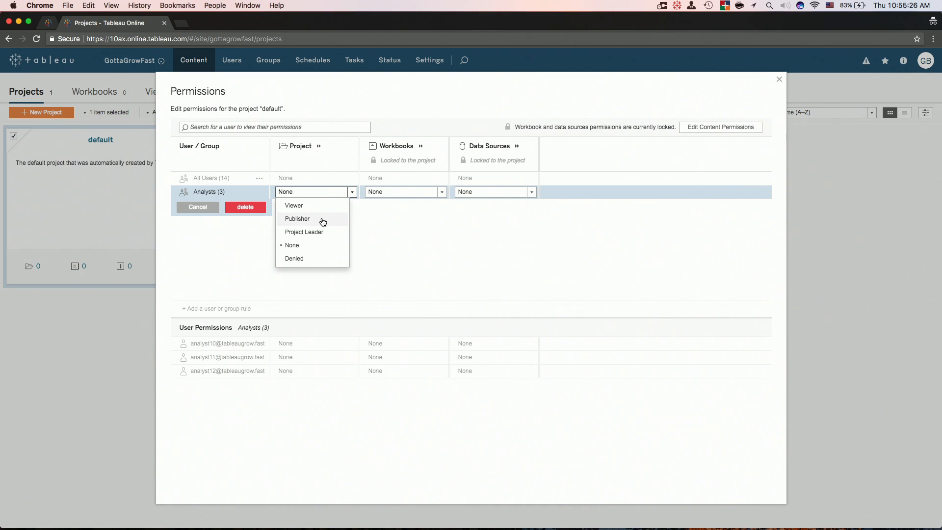
pyautogui.click(323, 222)
pyautogui.click(319, 146)
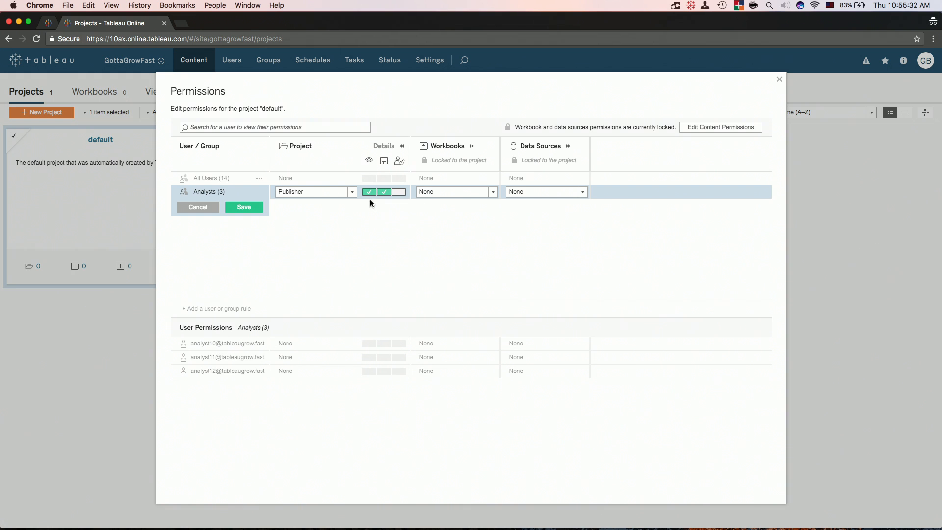
pyautogui.click(452, 194)
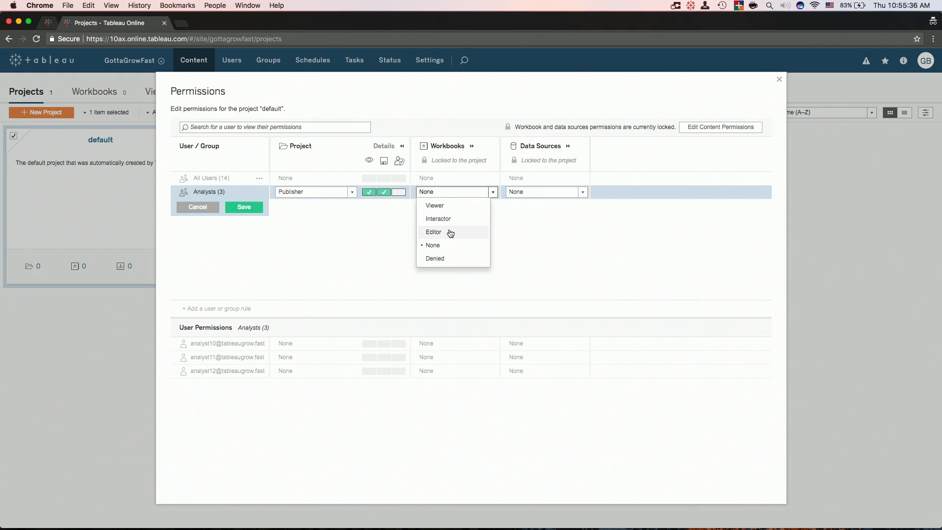
pyautogui.click(448, 231)
pyautogui.click(472, 146)
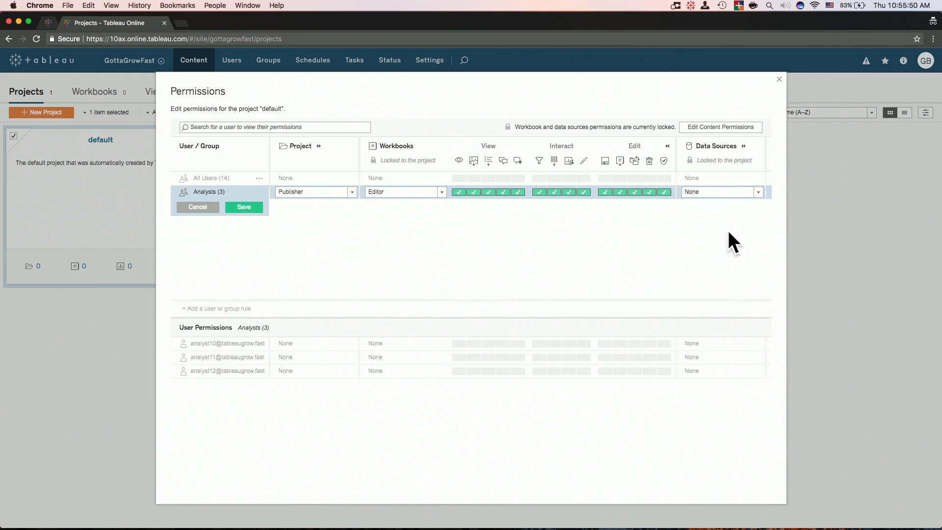
pyautogui.click(256, 208)
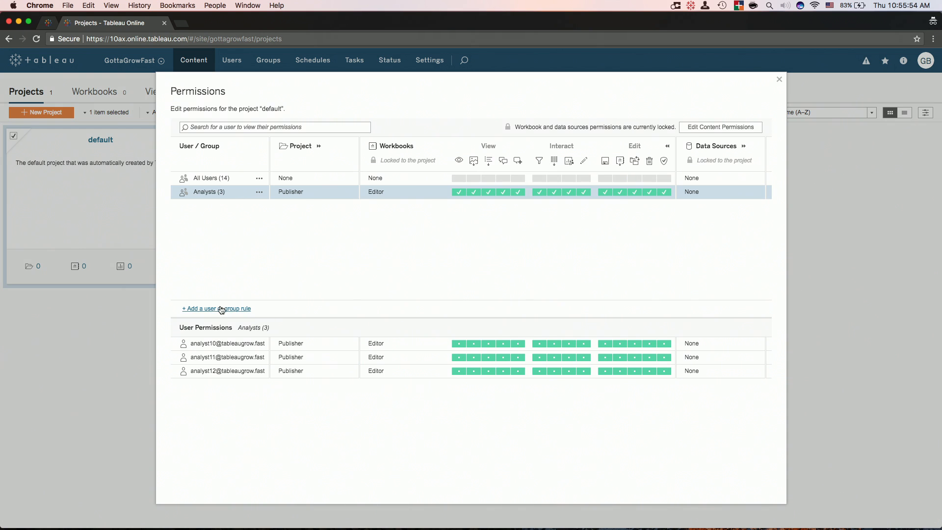
# Add a Management rule with Viewer on the project and Interactor on workbooks, and save it.
pyautogui.click(221, 309)
pyautogui.click(299, 362)
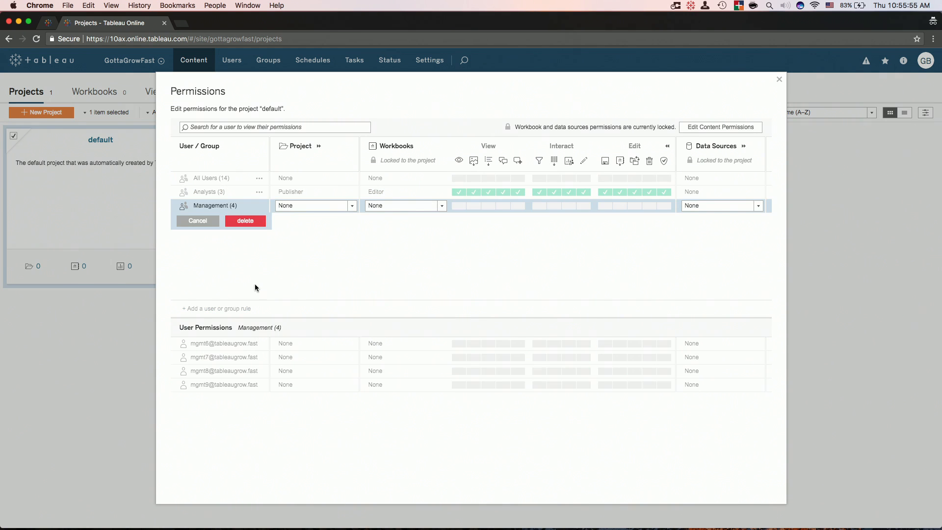
pyautogui.click(312, 205)
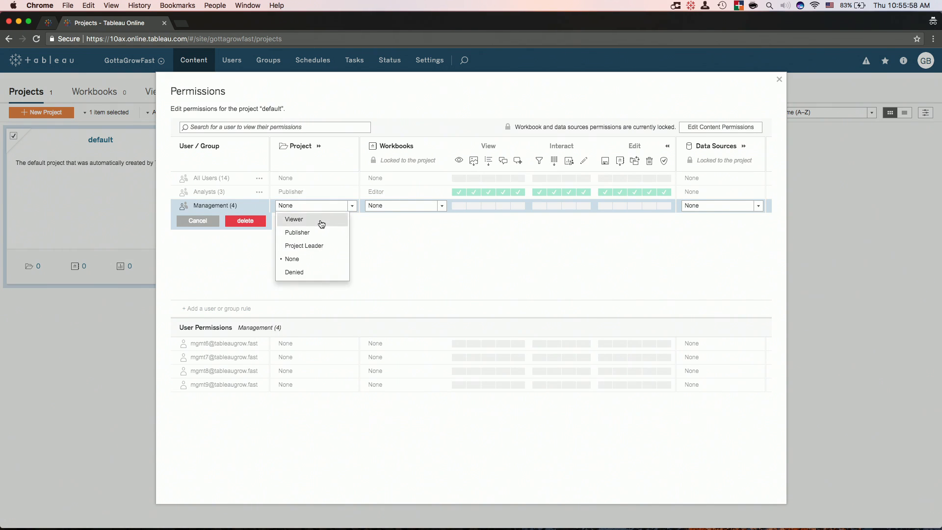
pyautogui.click(322, 224)
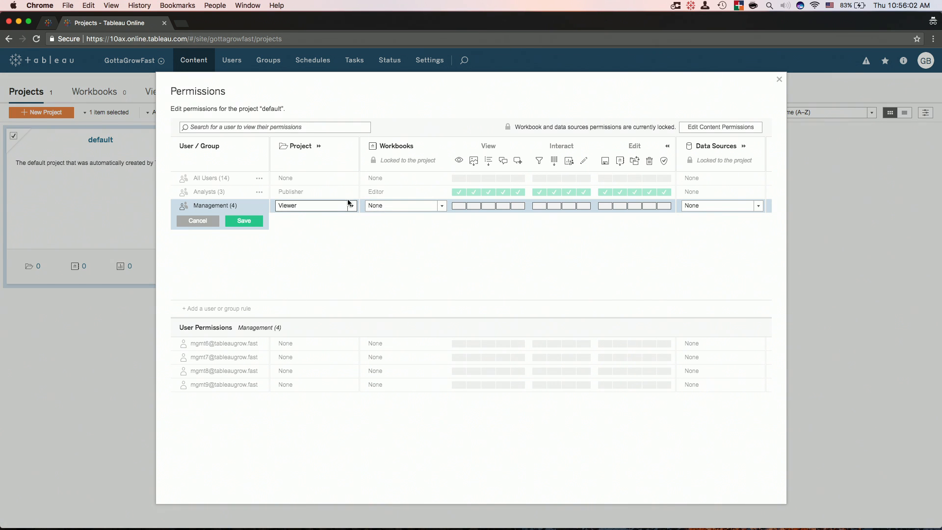
pyautogui.click(385, 207)
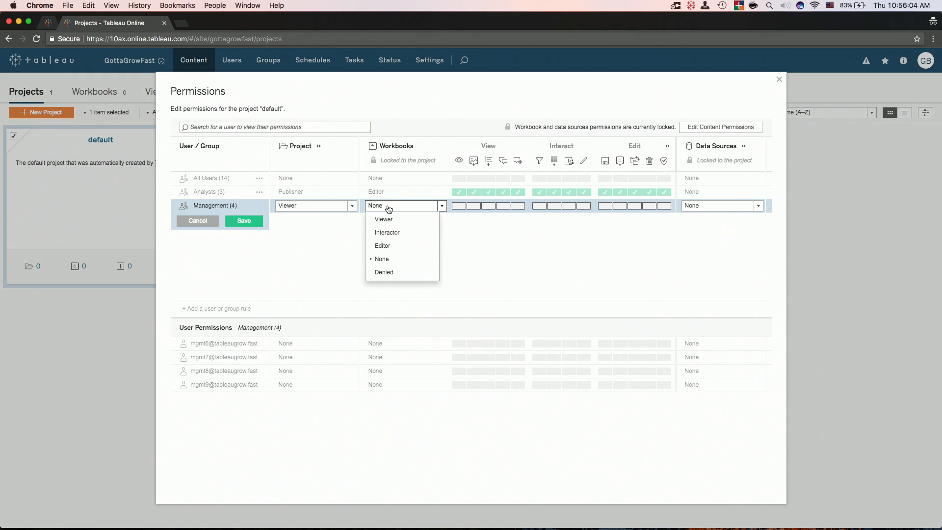
pyautogui.click(405, 234)
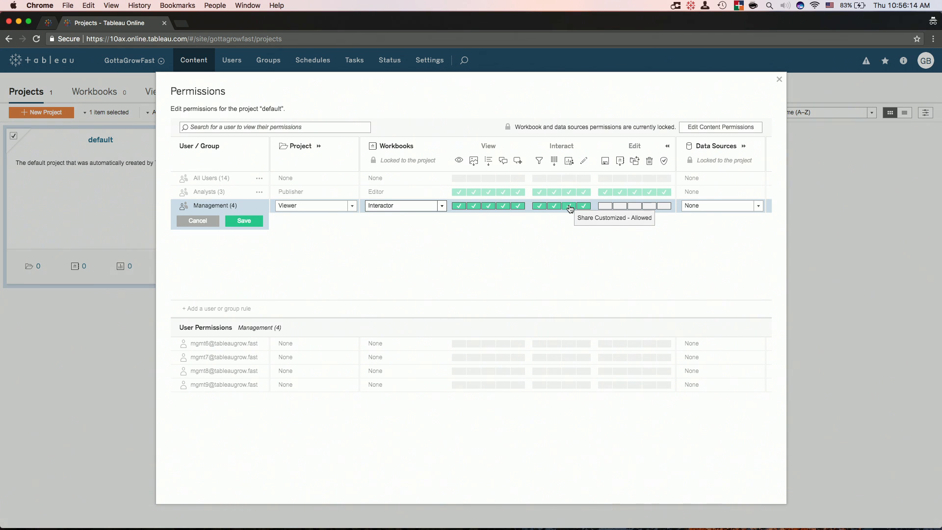
pyautogui.click(668, 146)
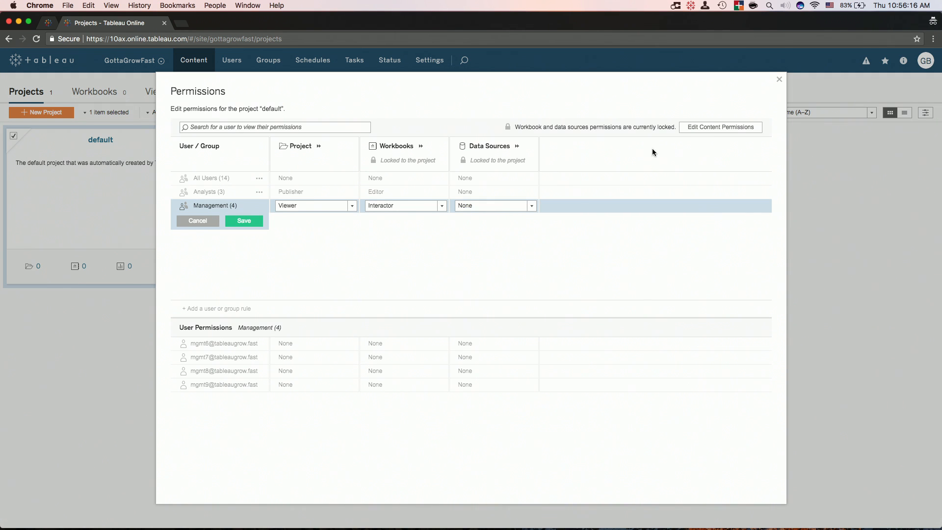
pyautogui.click(259, 220)
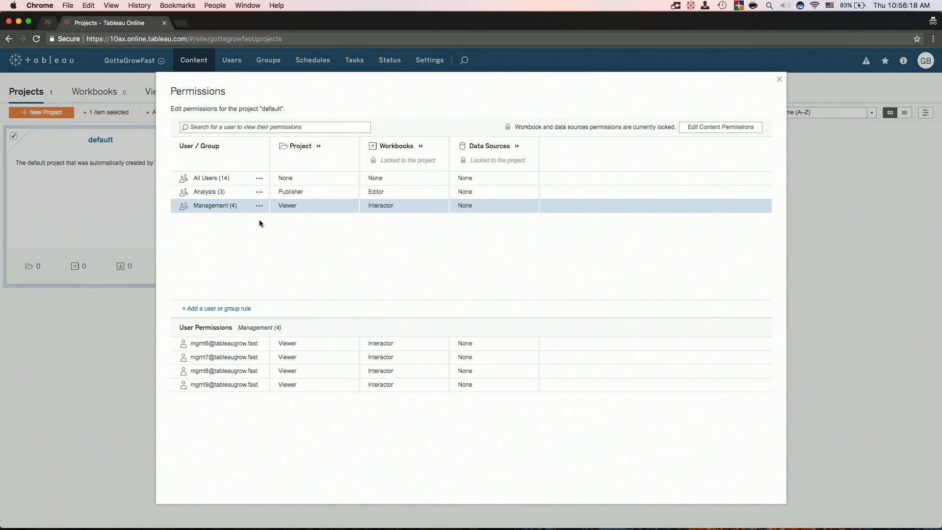
# Add and save the same Viewer/Interactor rule for Marketing, then close the permissions.
pyautogui.click(224, 310)
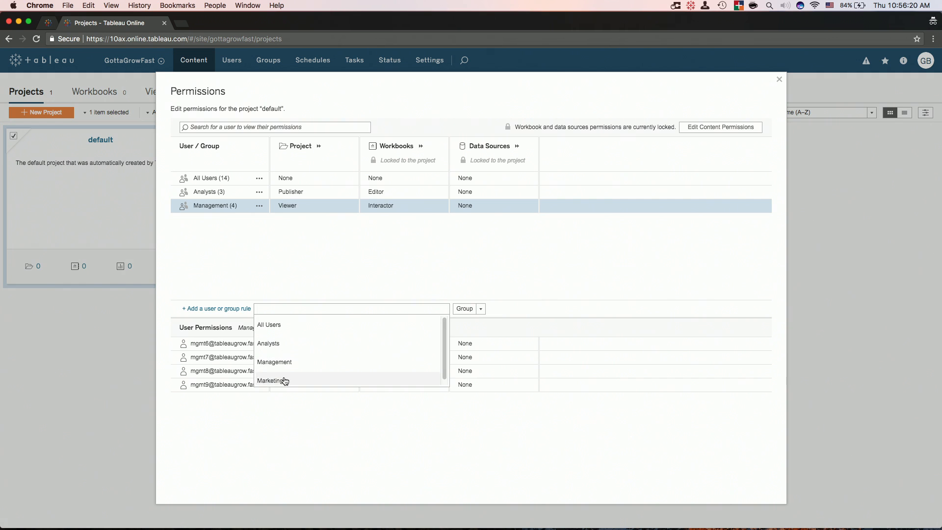
pyautogui.click(295, 382)
pyautogui.click(325, 221)
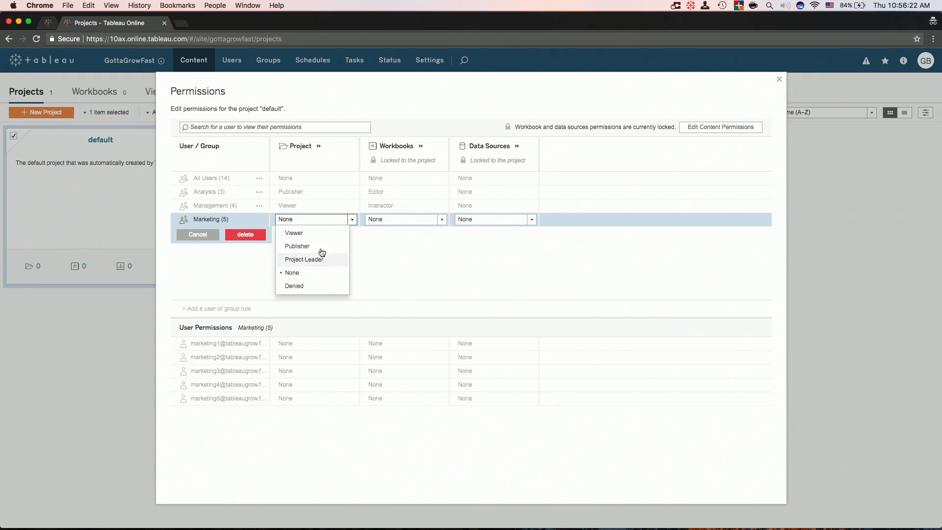
pyautogui.click(318, 231)
pyautogui.click(431, 219)
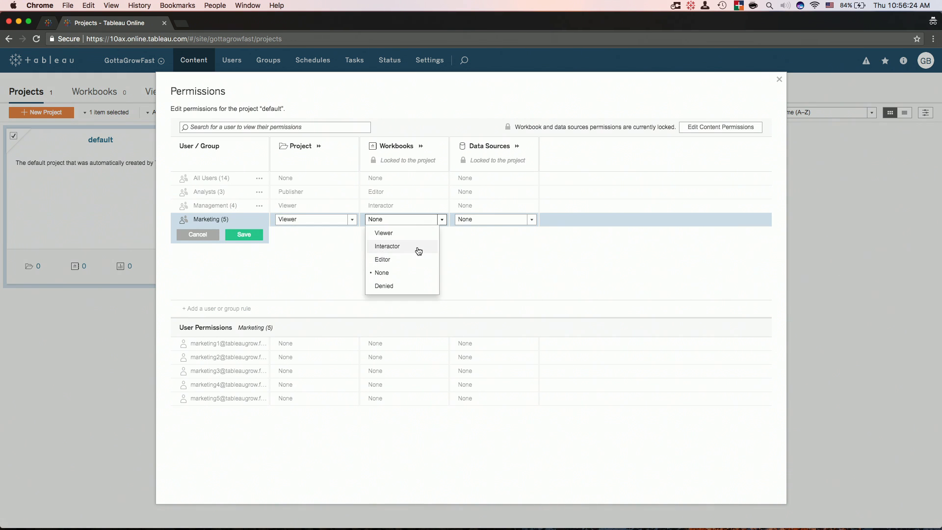
pyautogui.click(419, 247)
pyautogui.click(255, 235)
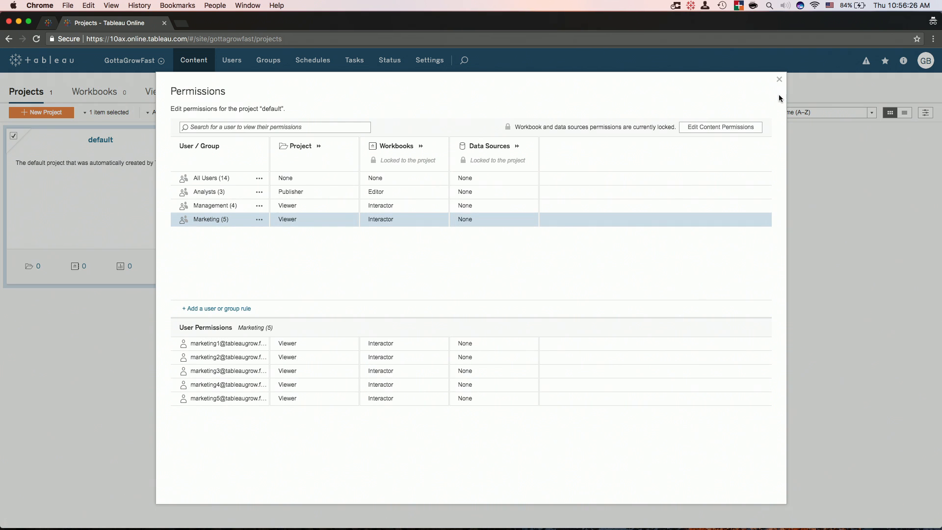
pyautogui.click(779, 79)
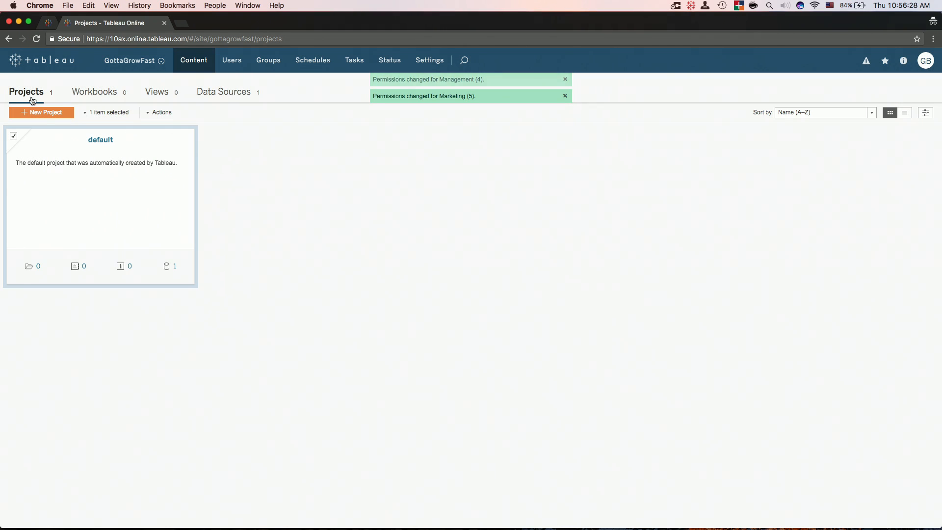
# Create two new projects named KPIs and Marketing.
pyautogui.click(42, 112)
pyautogui.write('Kpis')
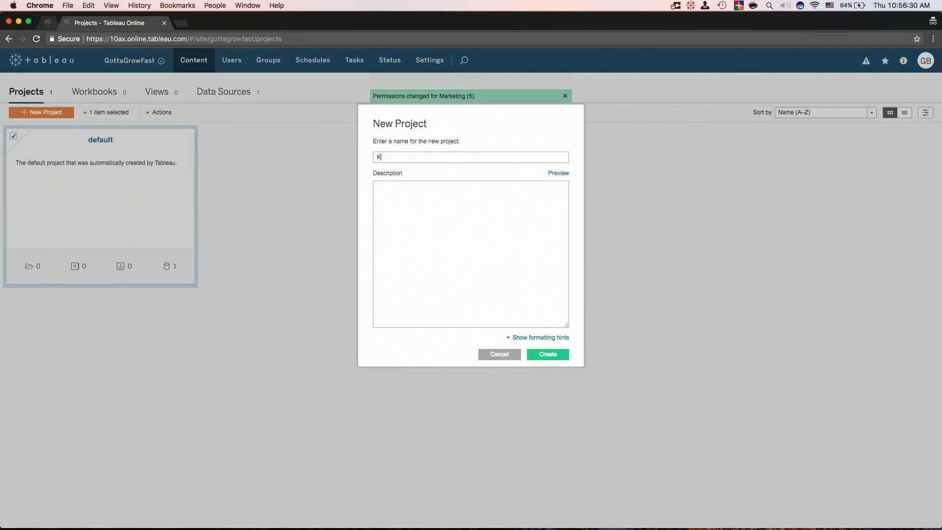
pyautogui.press('BackSpace')
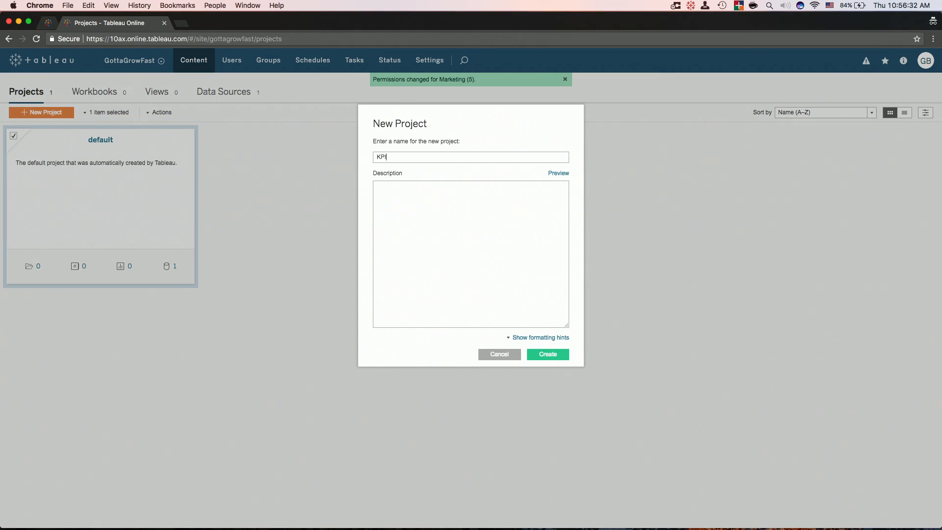
pyautogui.click(529, 359)
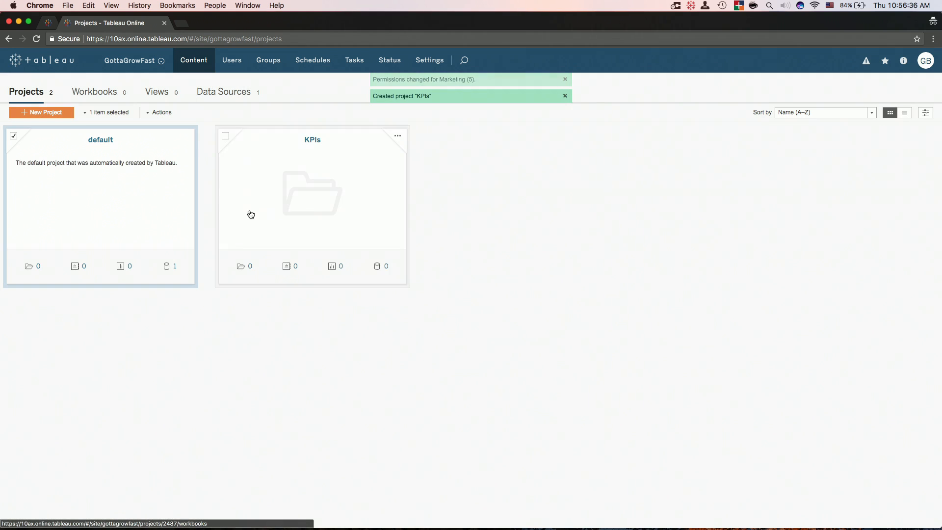
pyautogui.click(58, 114)
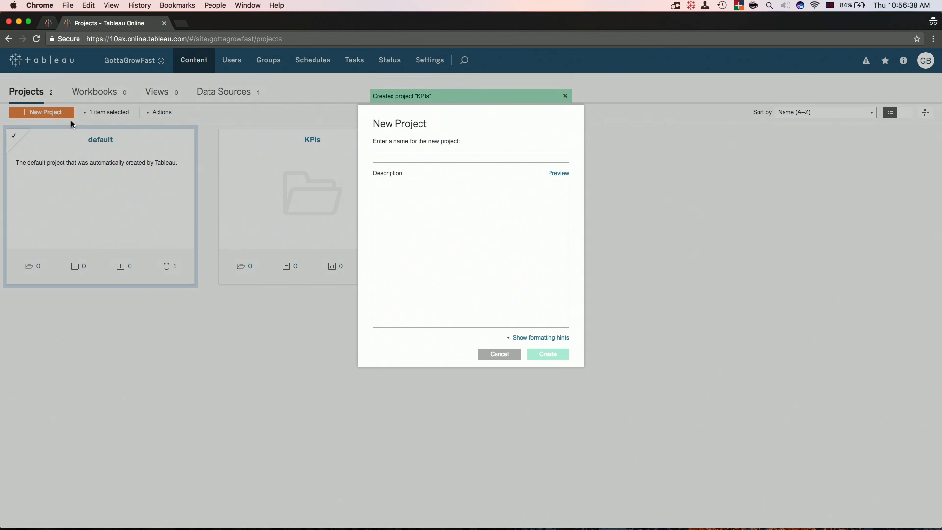
pyautogui.write('Marketing')
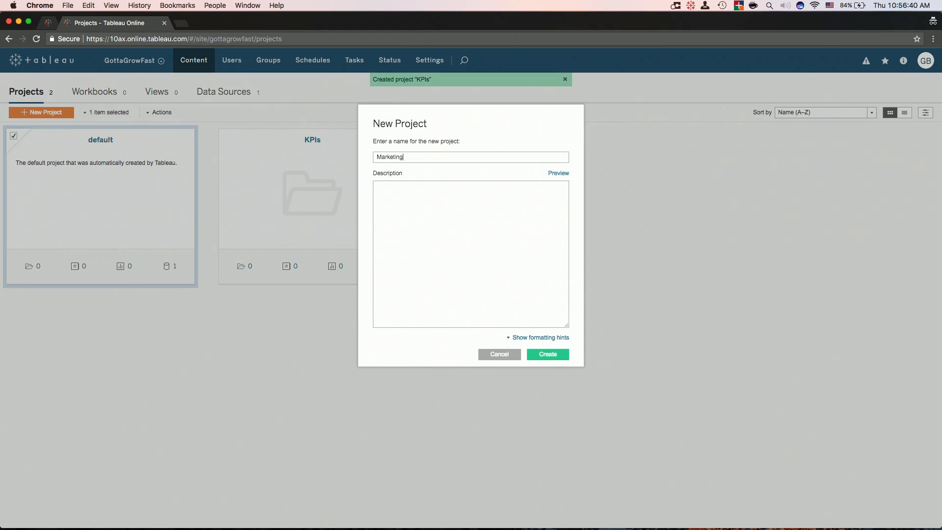
pyautogui.press('Return')
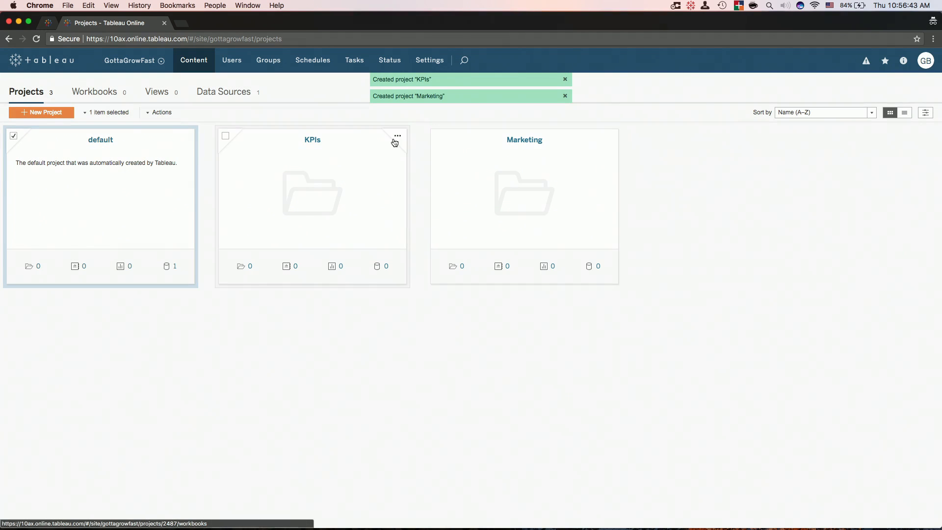
# Check that the KPIs project carries the same group permission rules as default.
pyautogui.click(396, 139)
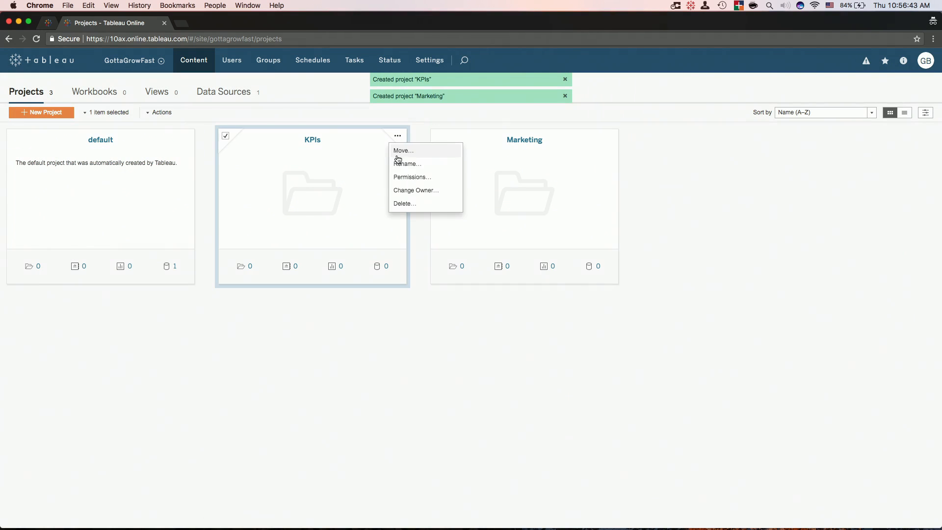
pyautogui.click(414, 178)
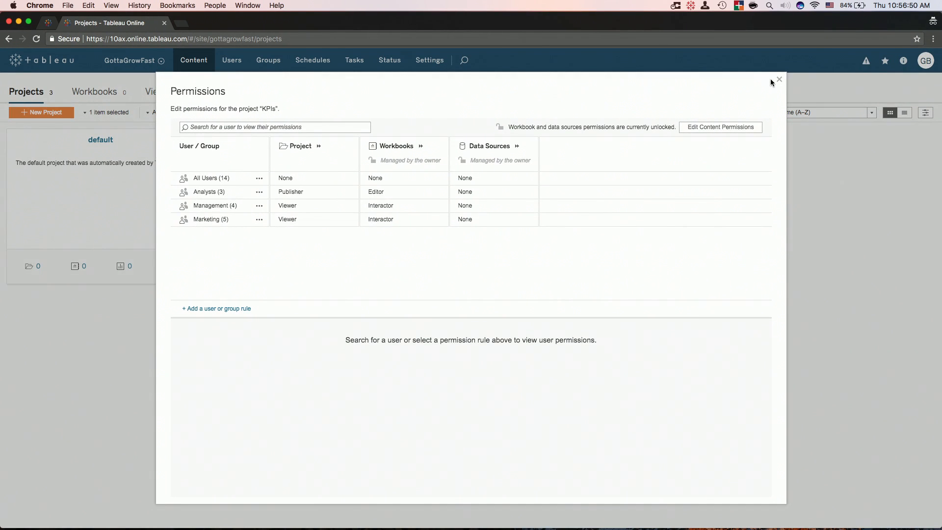
pyautogui.click(778, 80)
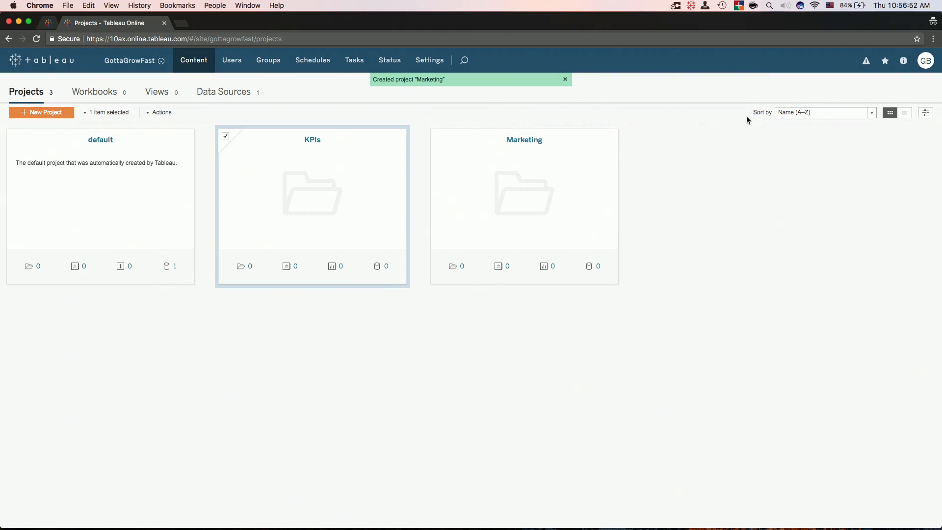
# Switch to the Web Performance workbook in Tableau Desktop and start sharing it to Tableau Online.
pyautogui.hotkey('ctrl', 'Right')
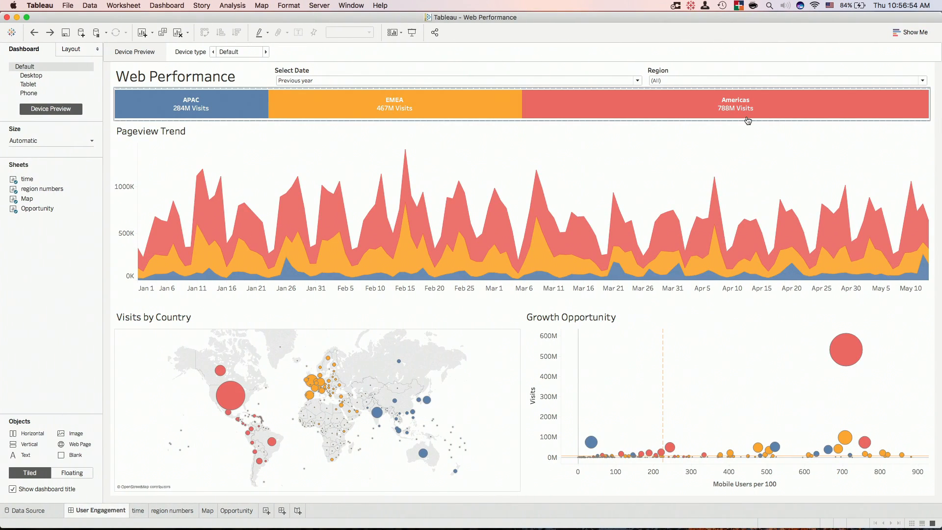
pyautogui.click(703, 70)
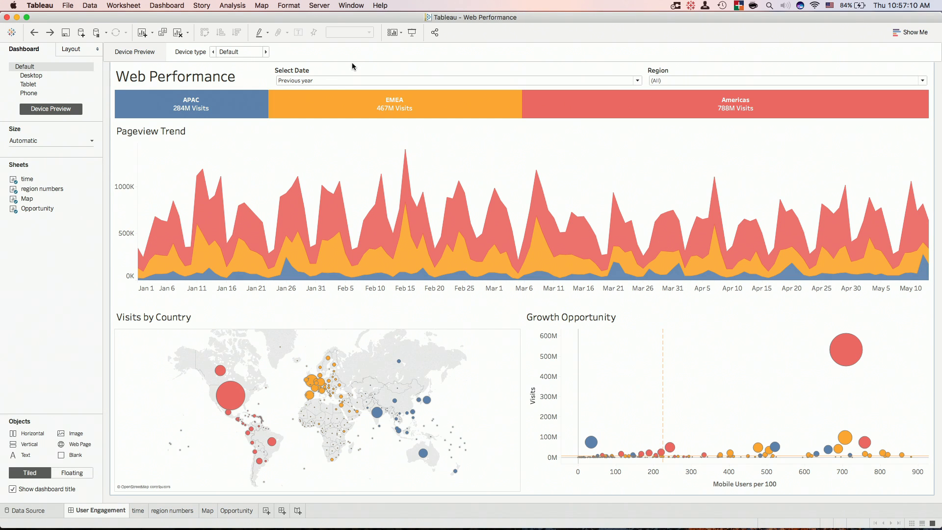
pyautogui.click(436, 33)
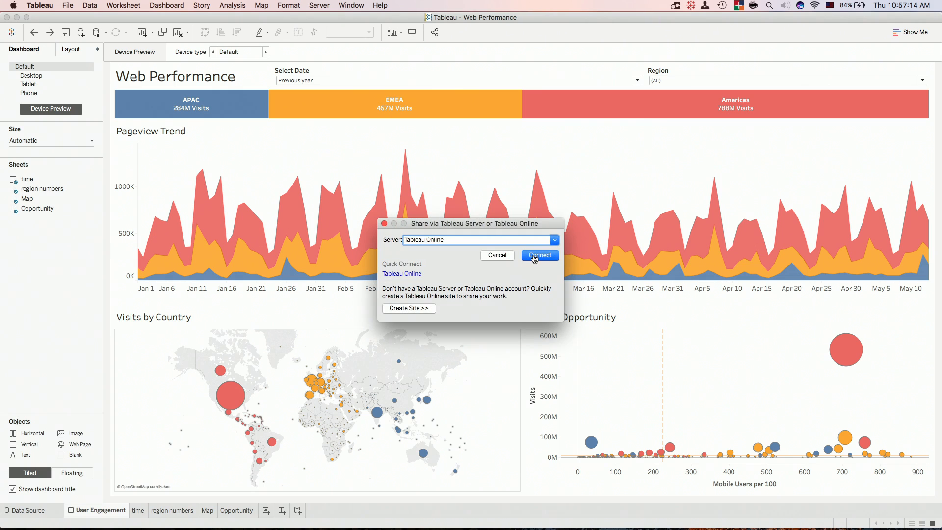
pyautogui.click(546, 255)
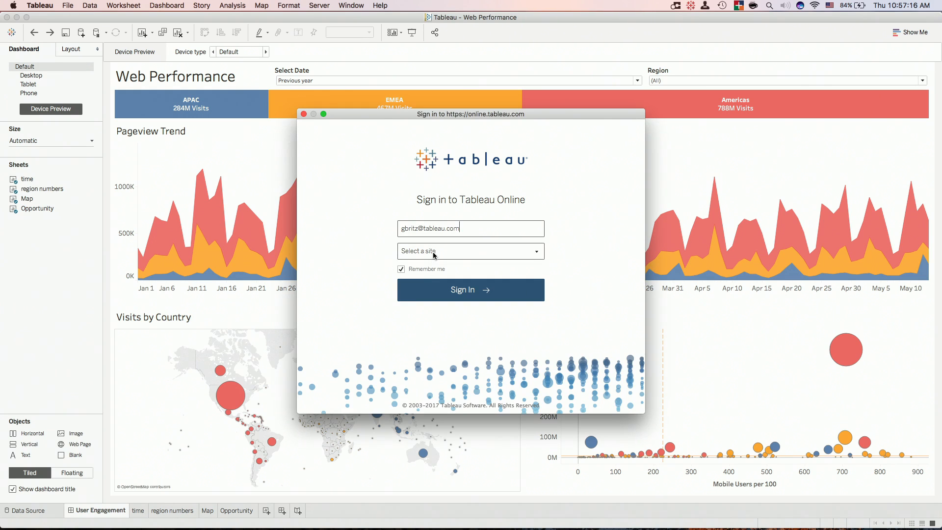
# Sign in to the GottaGrowFast site with the account password.
pyautogui.click(434, 253)
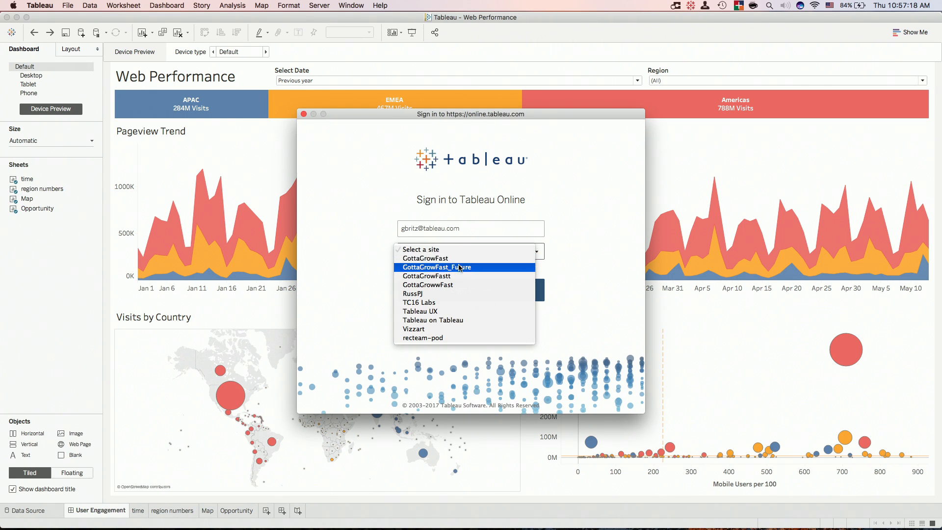
pyautogui.click(470, 270)
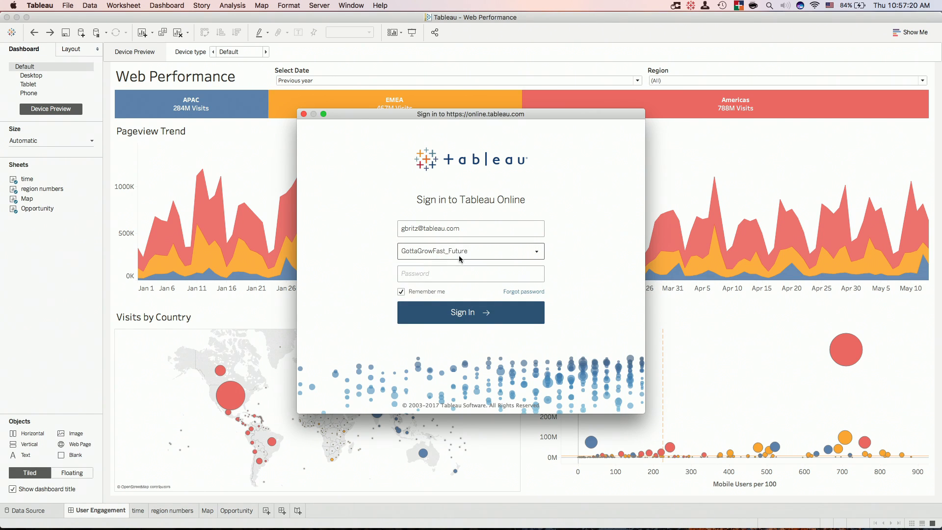
pyautogui.click(458, 257)
pyautogui.click(455, 260)
pyautogui.click(455, 254)
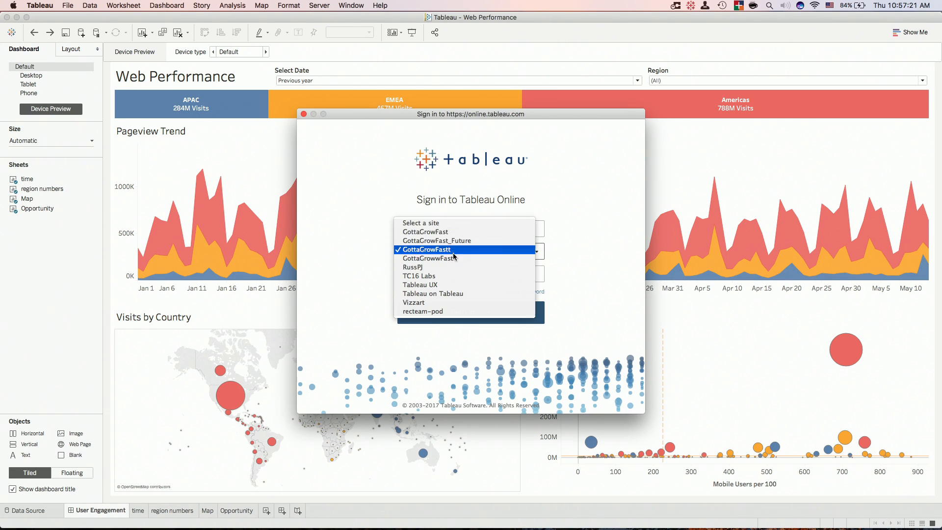
pyautogui.click(441, 232)
pyautogui.click(444, 271)
pyautogui.write('******')
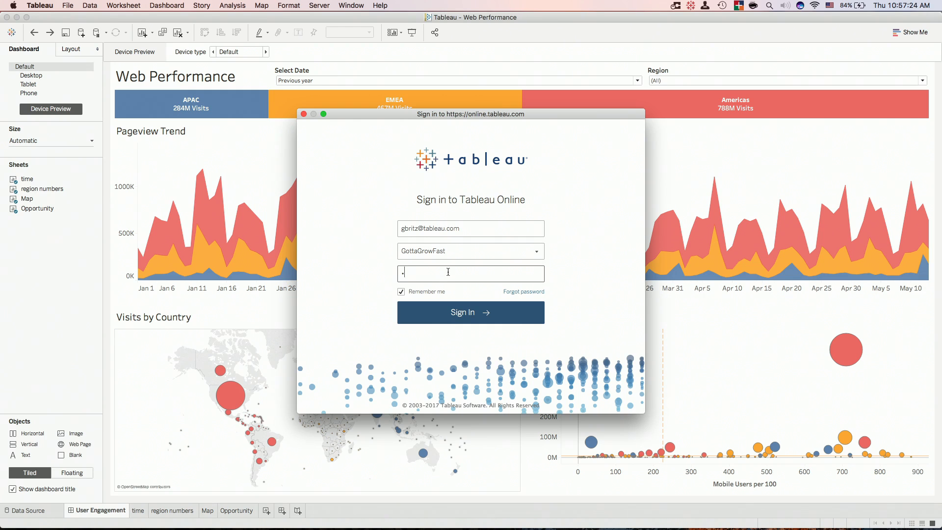
pyautogui.write('******')
pyautogui.click(478, 312)
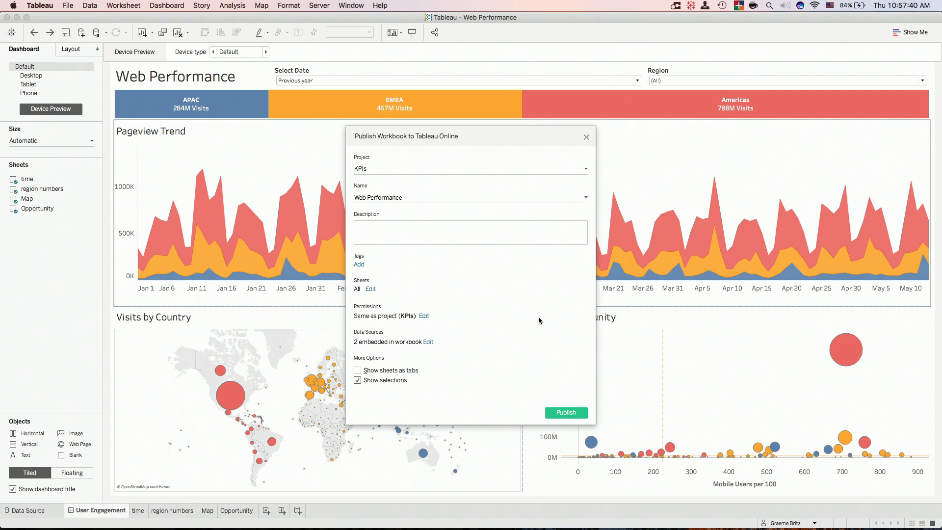
# Publish Web Performance to KPIs and open its User Engagement view online.
pyautogui.click(578, 414)
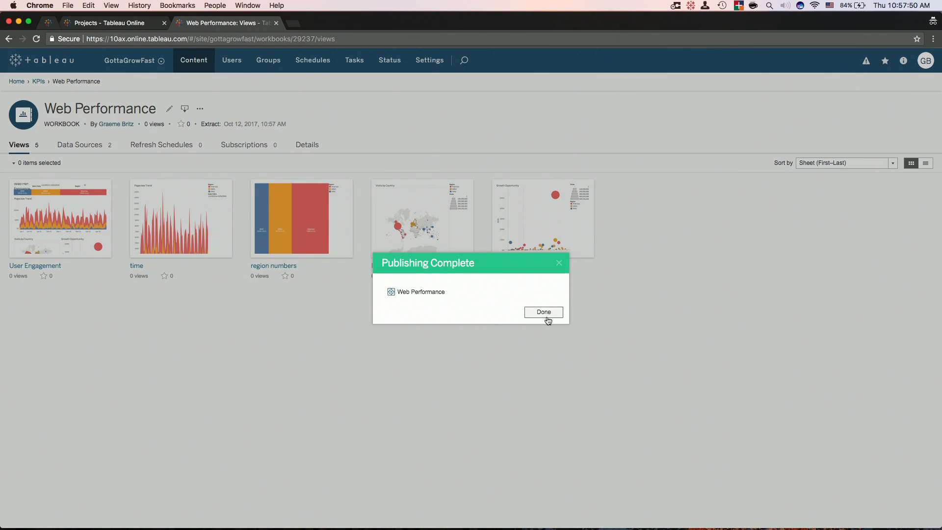
pyautogui.click(544, 312)
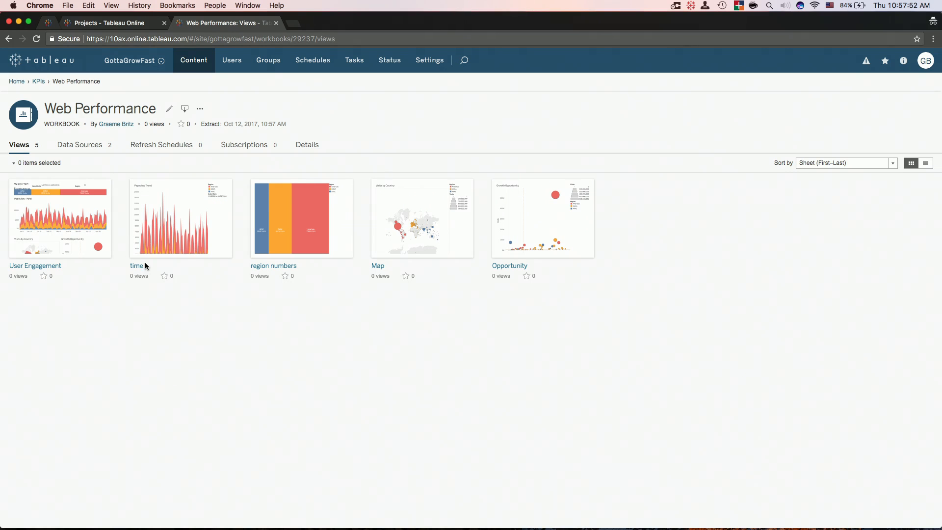
pyautogui.click(59, 215)
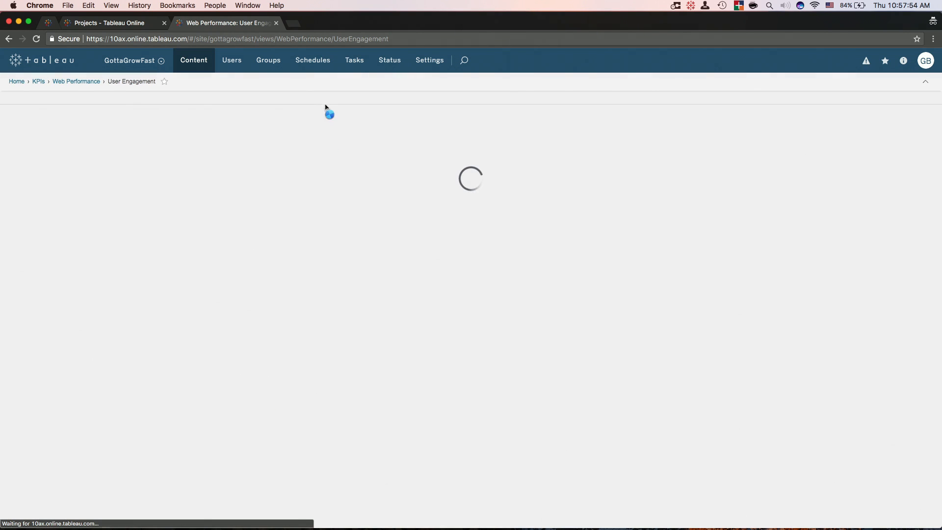
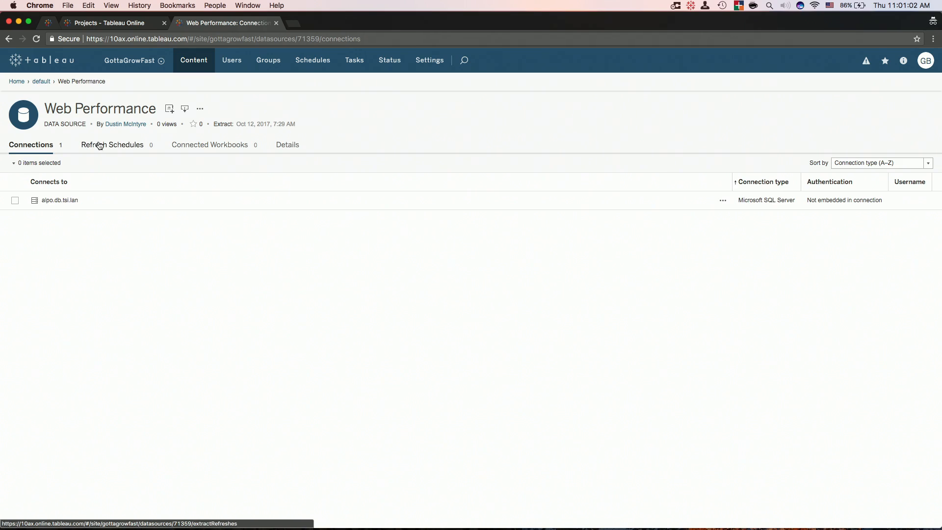
# Show the Refresh Schedules tab of the Web Performance data source.
pyautogui.click(102, 147)
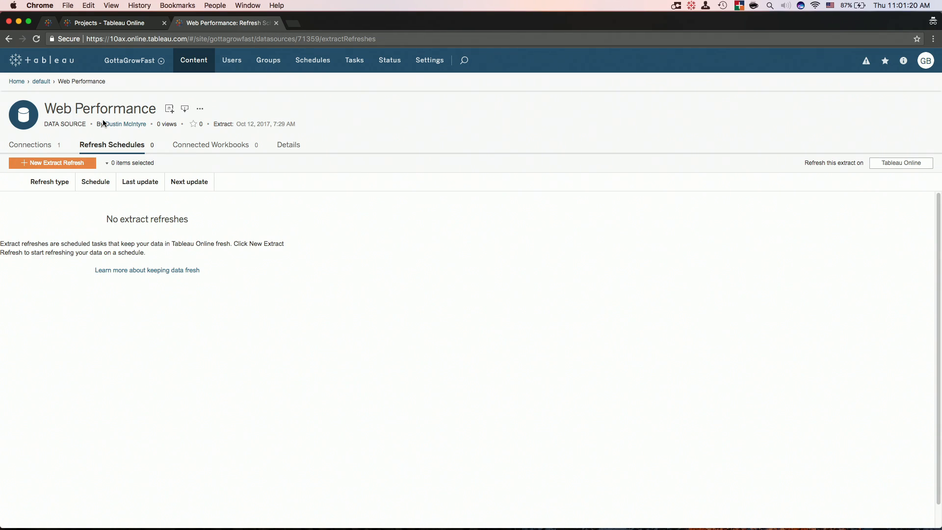
# Set the Web Performance extract to refresh from a computer on the network.
pyautogui.click(892, 163)
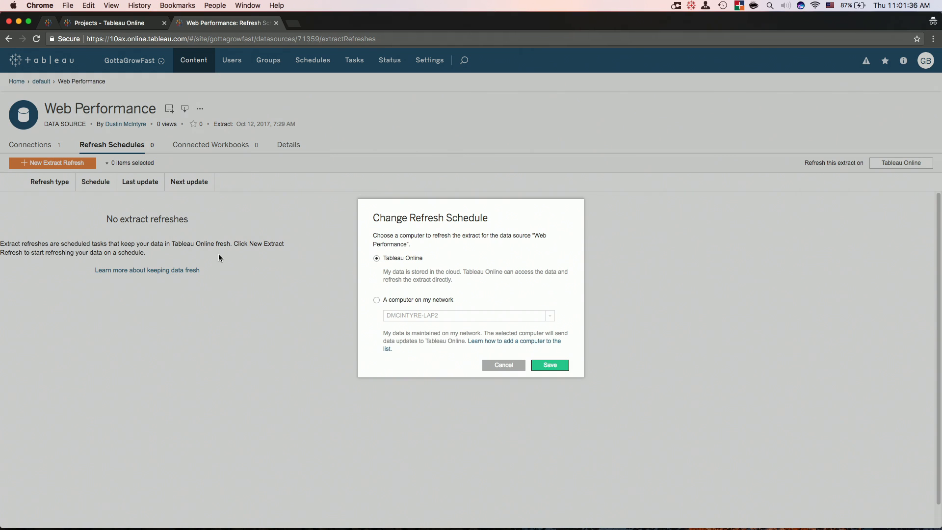
pyautogui.click(377, 301)
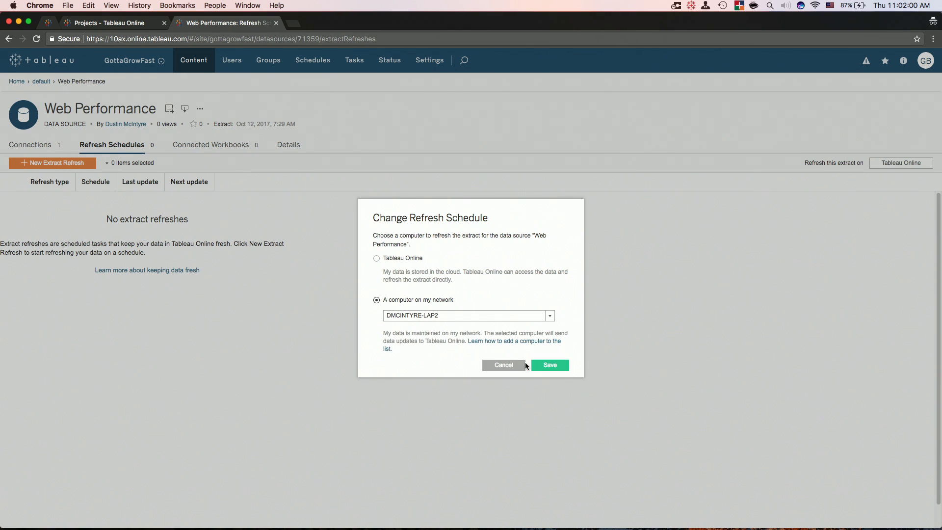
pyautogui.click(548, 368)
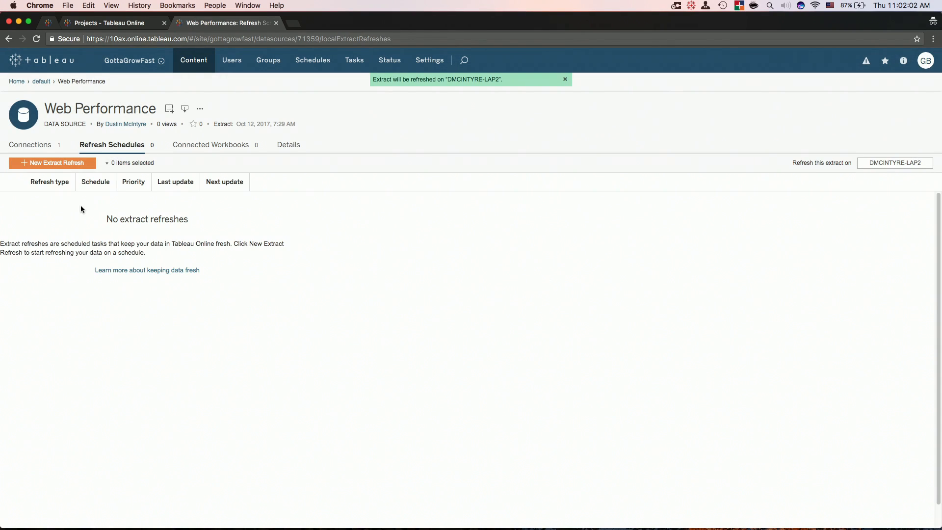
# Schedule a full extract refresh at 4:00 AM, Monday to Friday, and widen the schedule column.
pyautogui.click(55, 166)
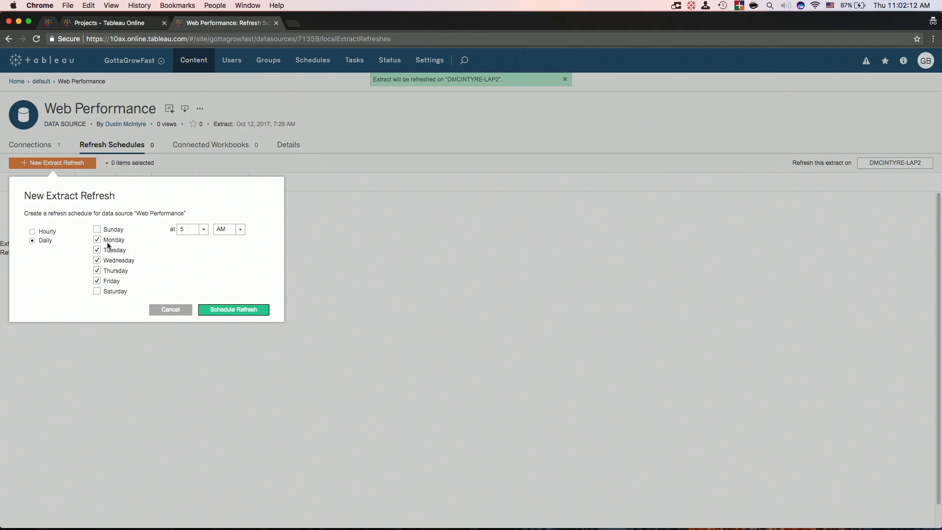
pyautogui.click(203, 230)
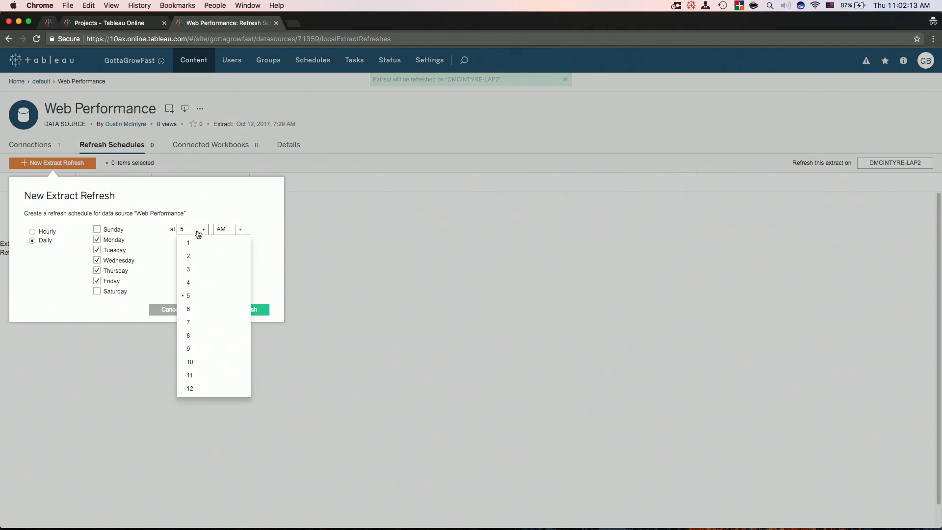
pyautogui.click(199, 284)
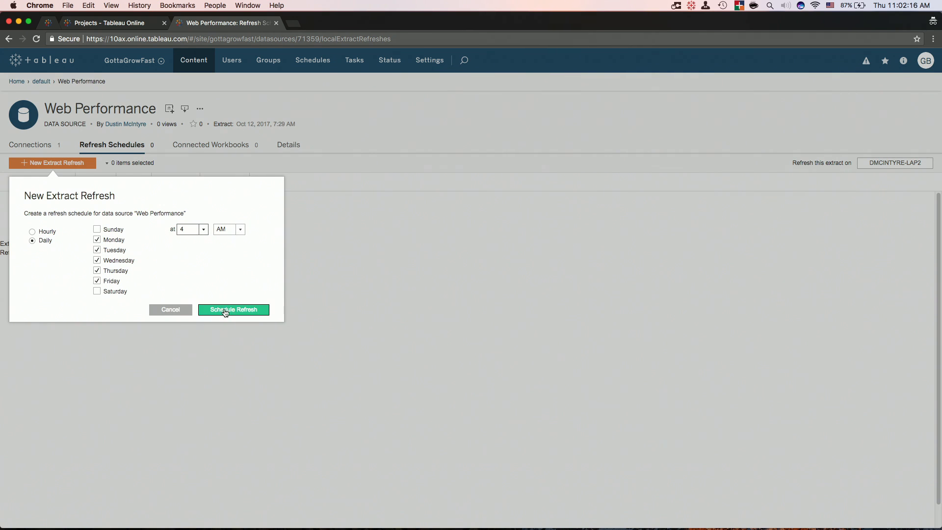
pyautogui.click(227, 310)
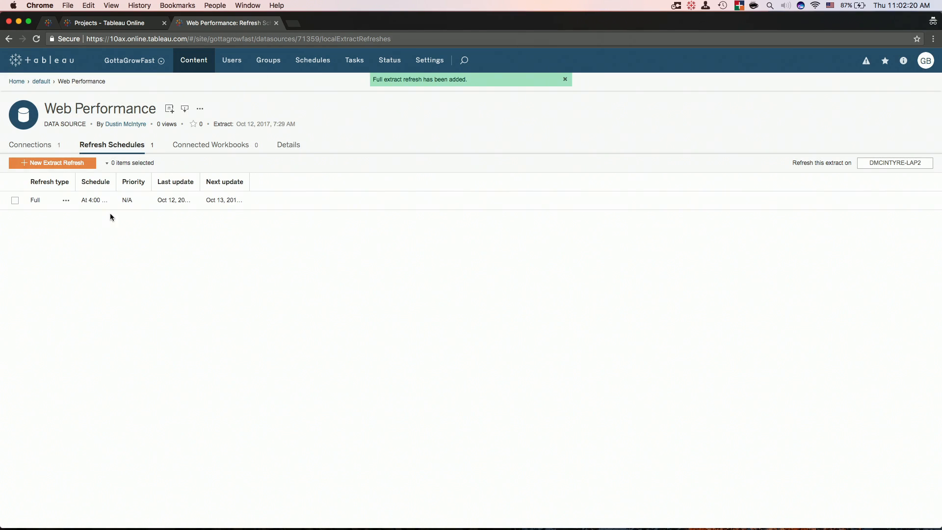
pyautogui.moveTo(75, 182); pyautogui.dragTo(229, 182)
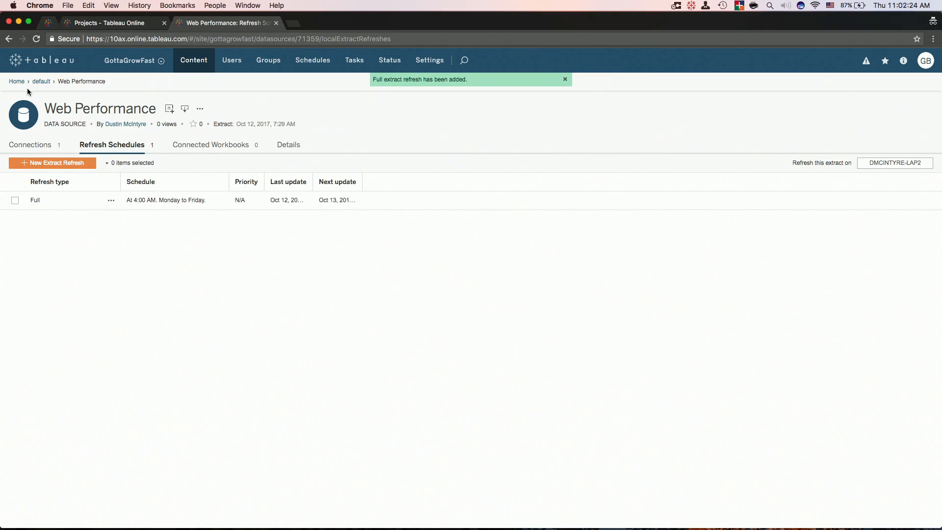
# Go from Home through Workbooks to Web Performance's User Engagement dashboard.
pyautogui.click(16, 82)
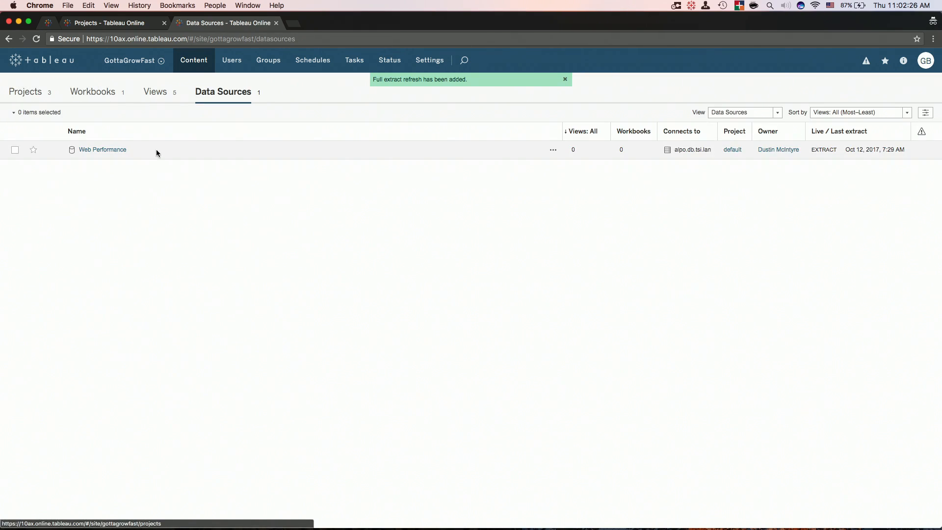
pyautogui.click(100, 95)
pyautogui.click(81, 158)
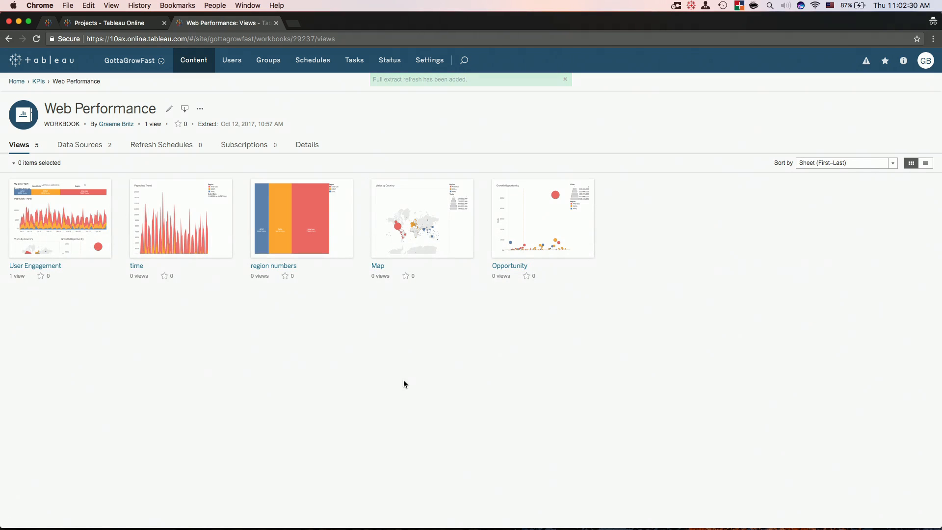
pyautogui.click(85, 216)
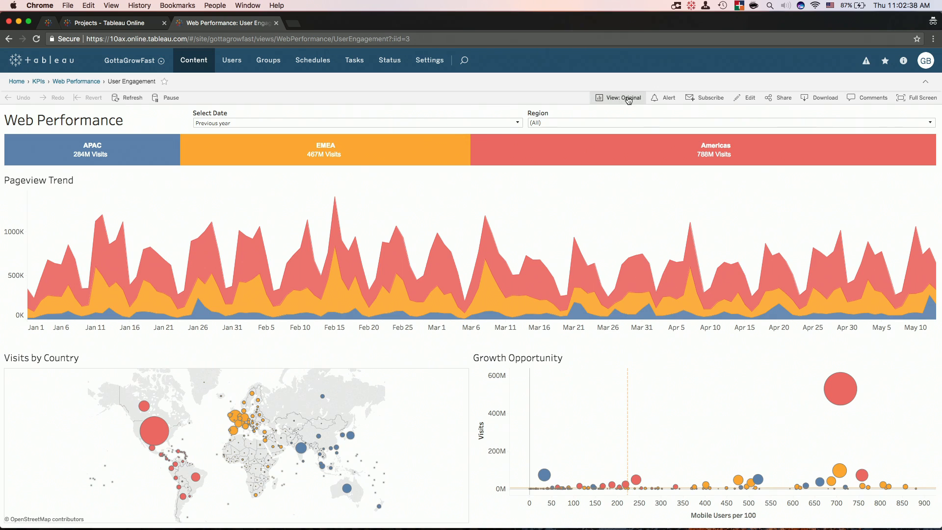
# Start a subscription to User Engagement and add a user and the Management group.
pyautogui.click(715, 100)
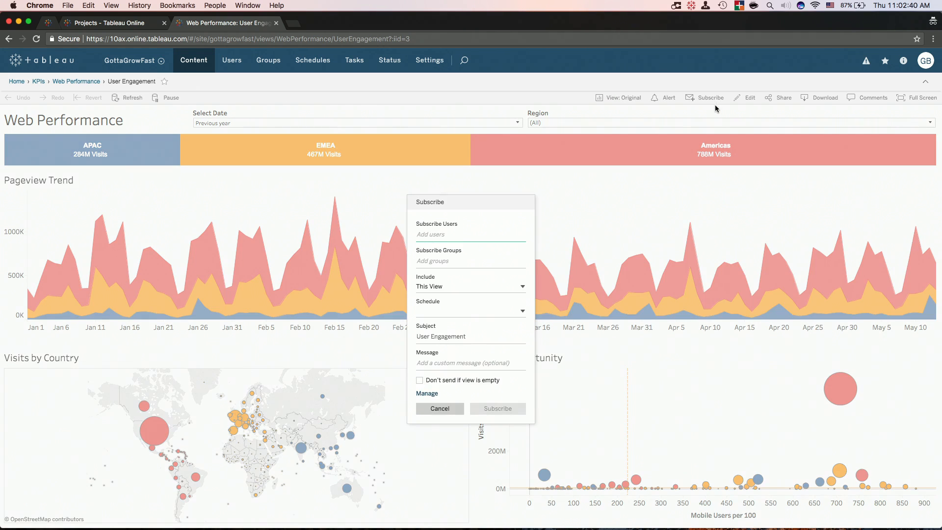
pyautogui.click(457, 236)
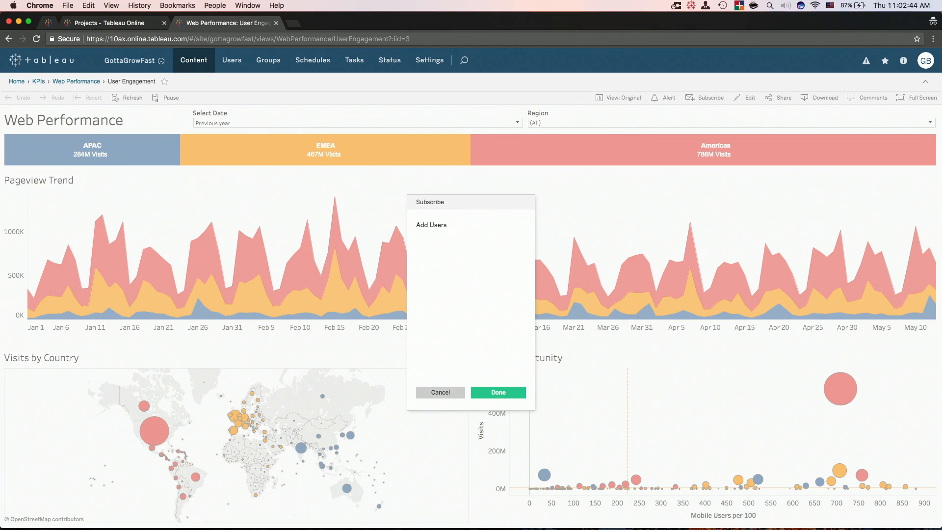
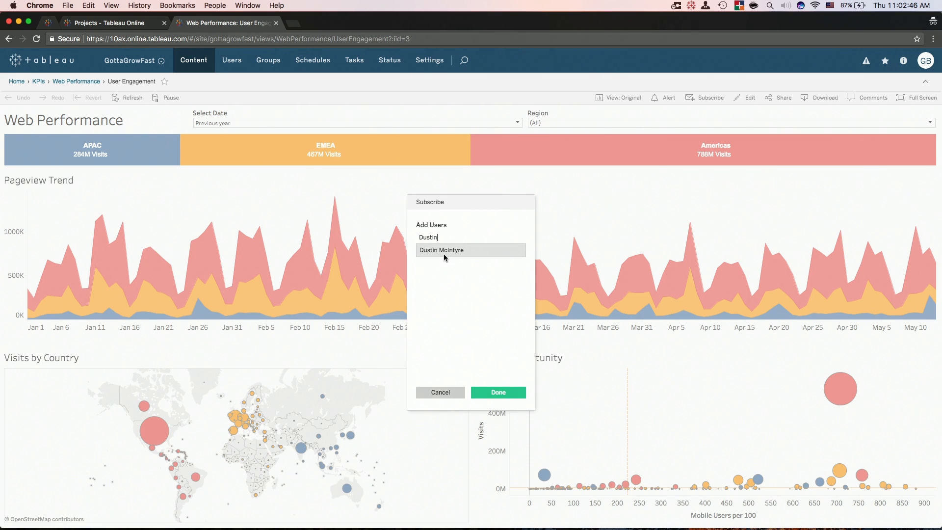
pyautogui.click(445, 253)
pyautogui.click(492, 410)
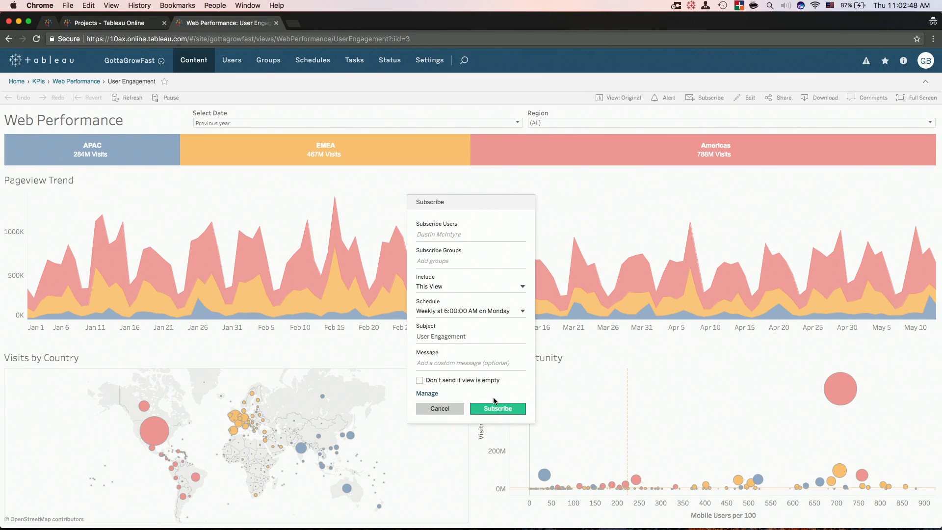
pyautogui.click(427, 269)
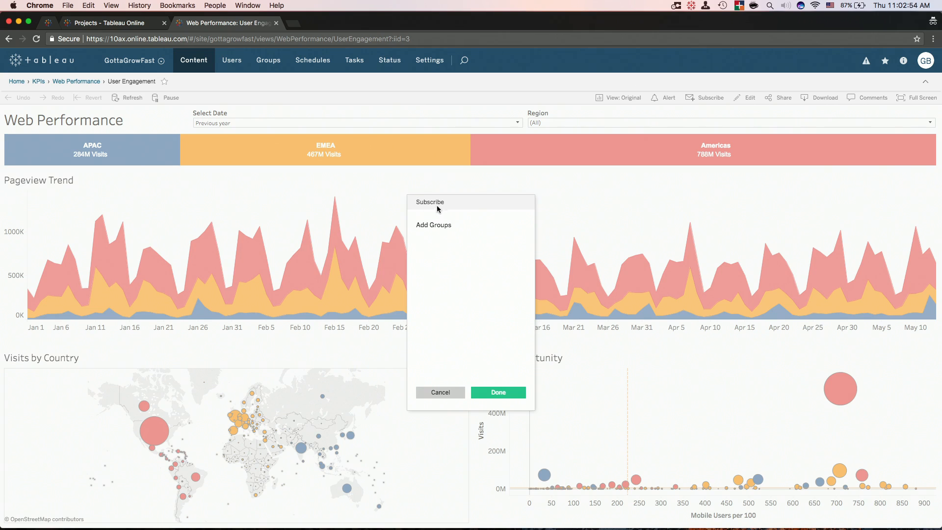
pyautogui.write('mana')
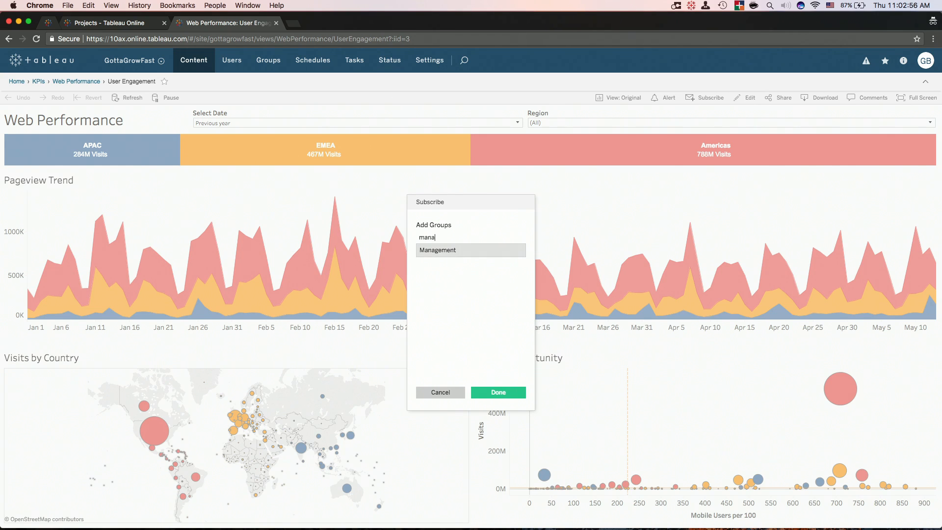
pyautogui.click(470, 249)
pyautogui.click(499, 409)
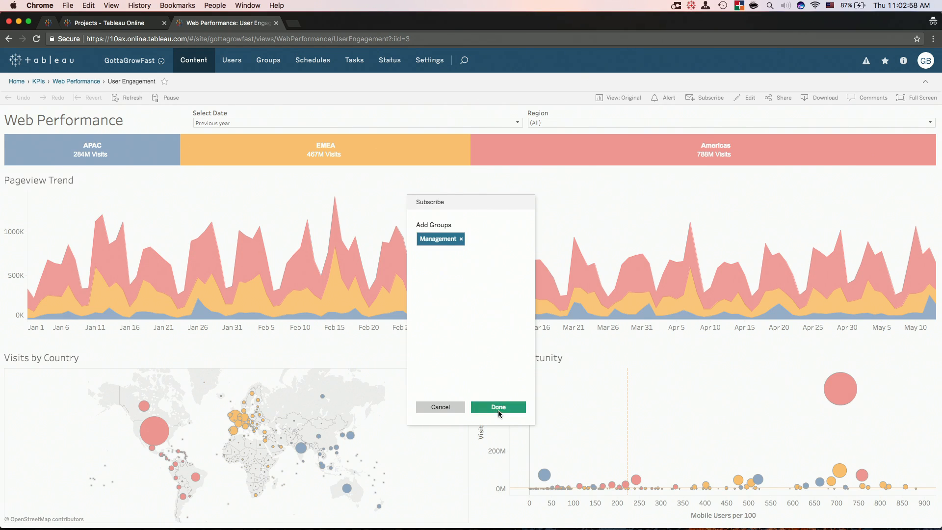
# Include This View only, pick the Daily 6:00 AM schedule, and create the subscriptions.
pyautogui.click(439, 287)
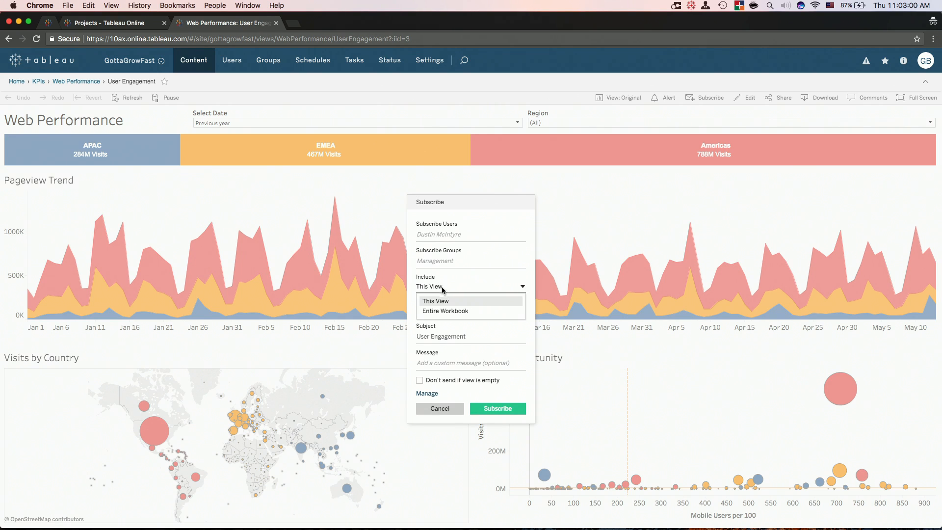
pyautogui.click(444, 294)
pyautogui.click(456, 311)
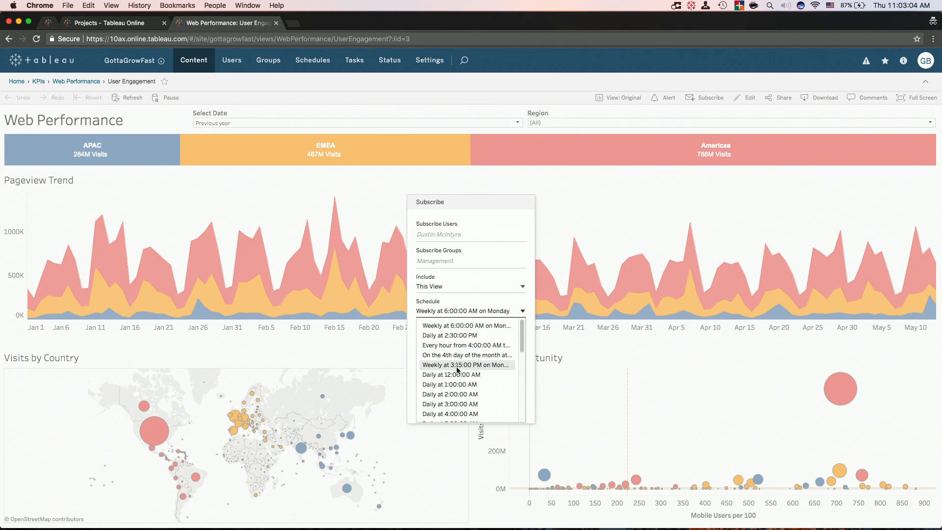
pyautogui.moveTo(523, 342); pyautogui.dragTo(522, 356)
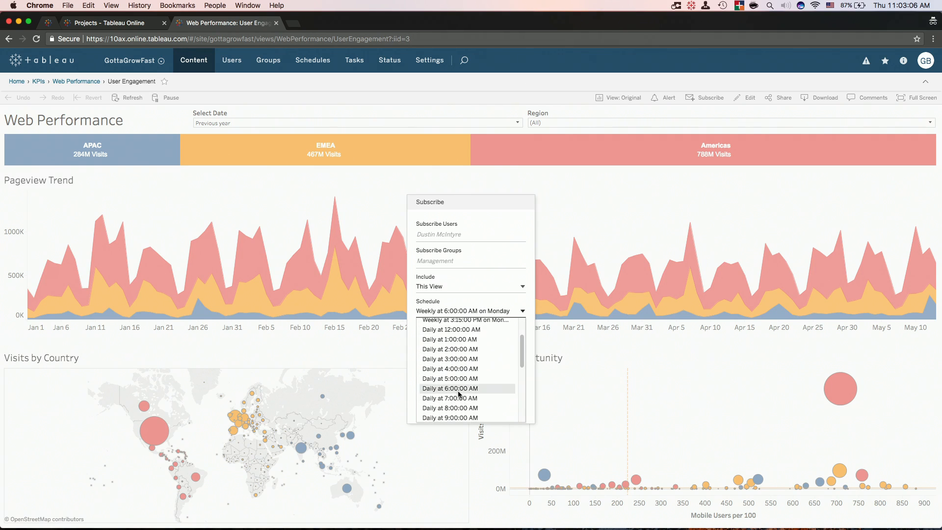
pyautogui.click(455, 389)
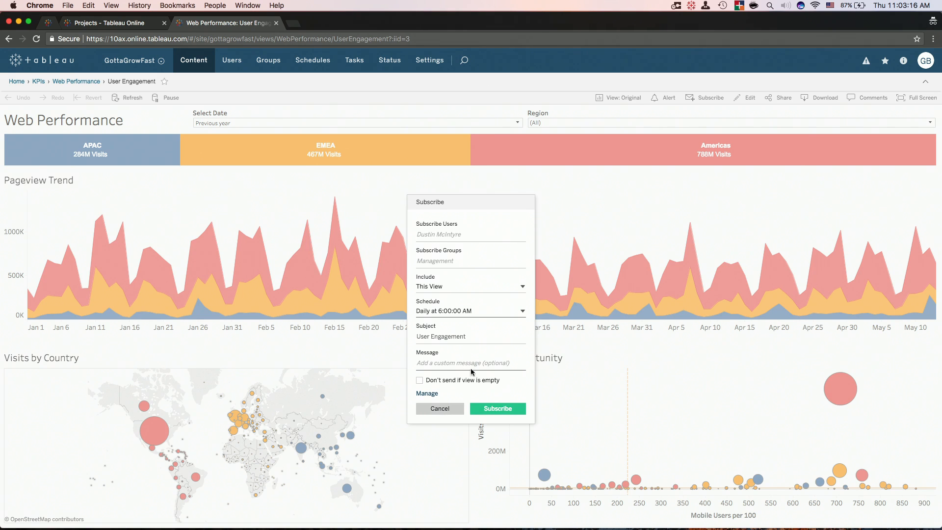
pyautogui.click(511, 412)
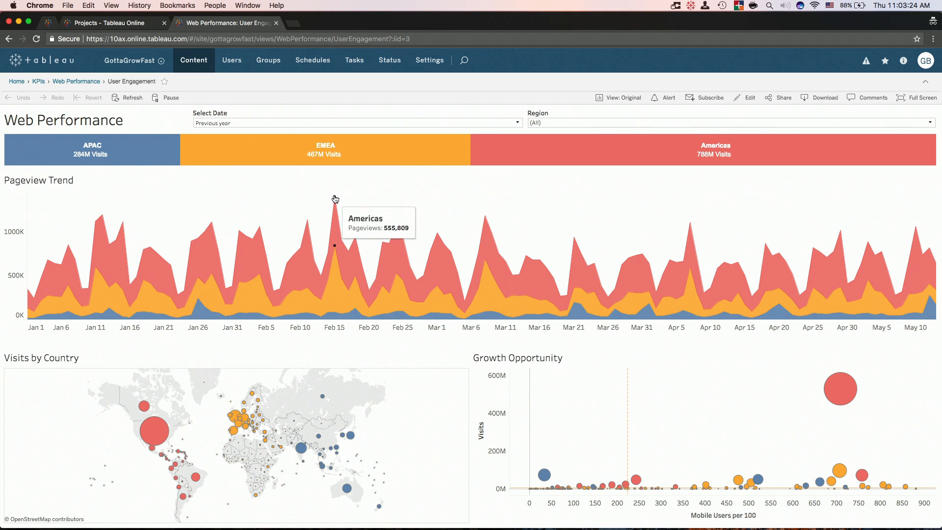
# Create an alert on the Pageview Trend axis for pageviews below 100,000.
pyautogui.click(18, 267)
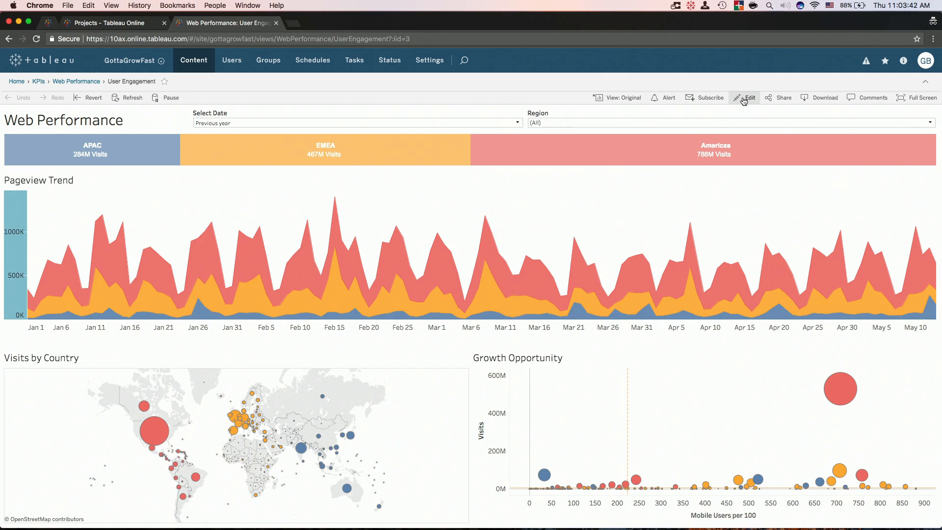
pyautogui.click(669, 101)
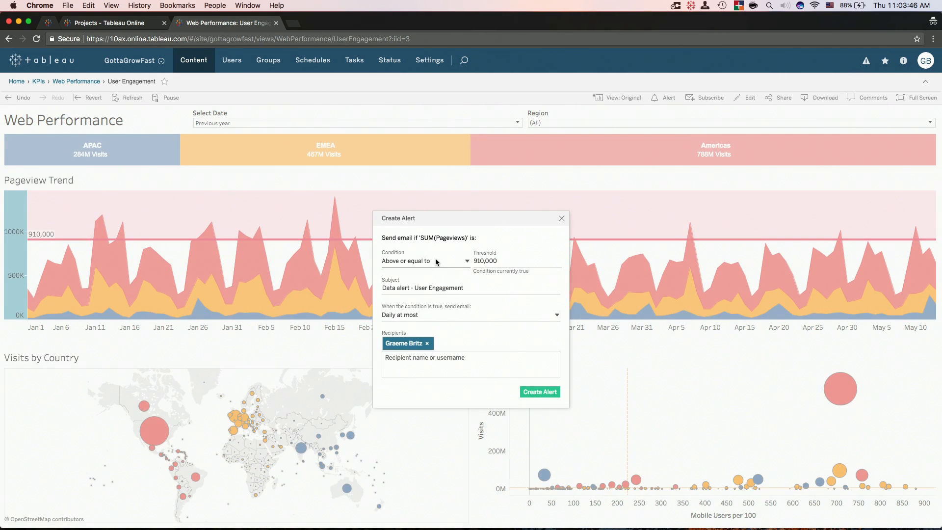
pyautogui.click(439, 264)
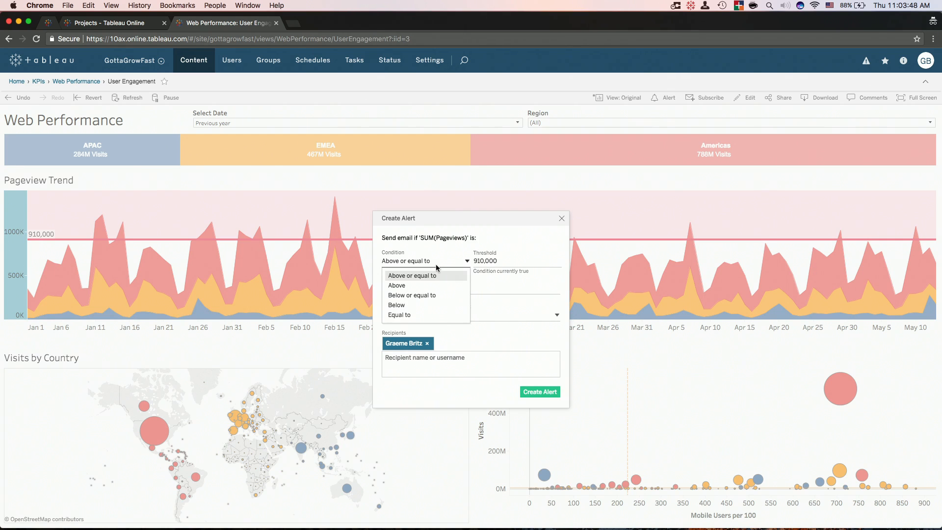
pyautogui.click(414, 306)
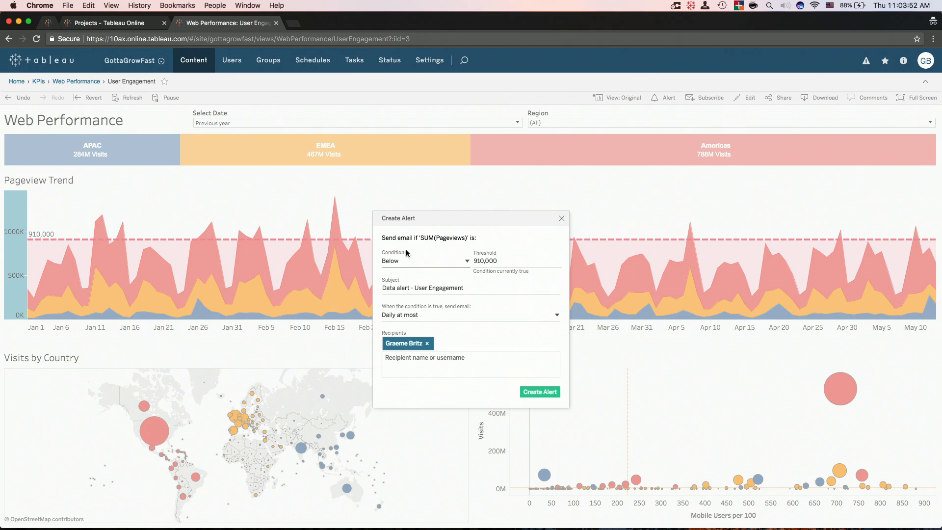
pyautogui.doubleClick(485, 262)
pyautogui.write('500000')
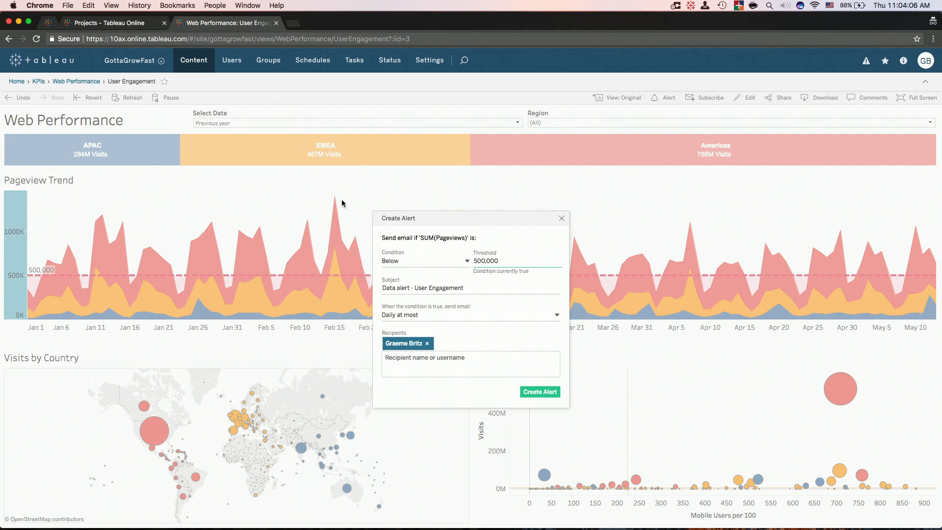
pyautogui.press('BackSpace')
pyautogui.write('1')
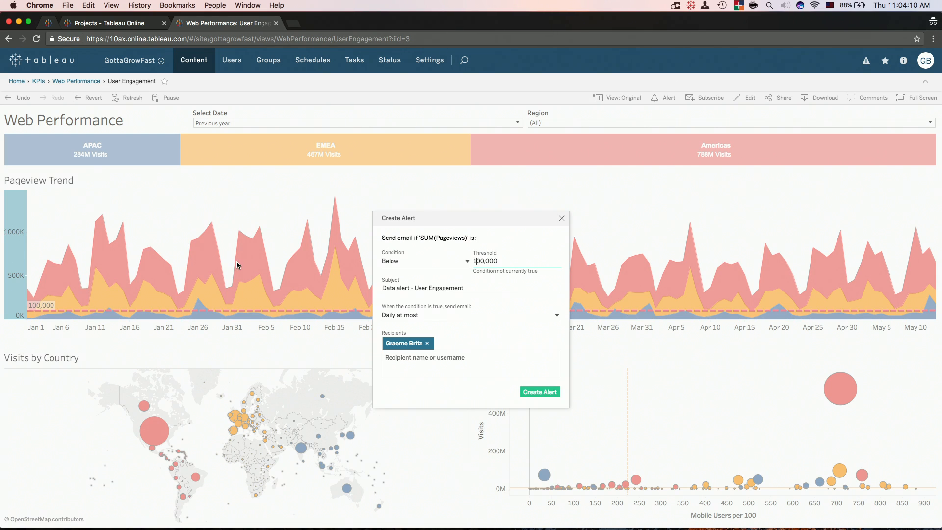
# Email the alert as frequently as possible, add a second recipient, and save it.
pyautogui.click(439, 319)
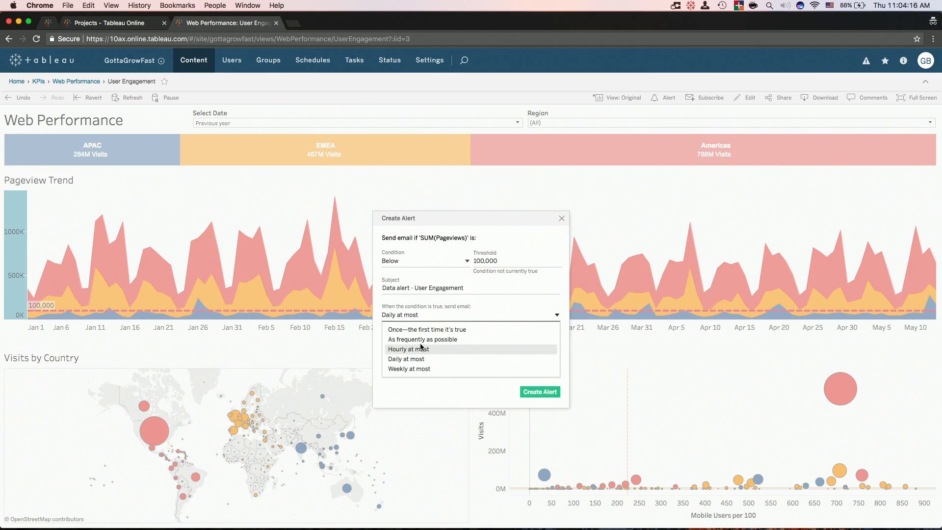
pyautogui.click(421, 339)
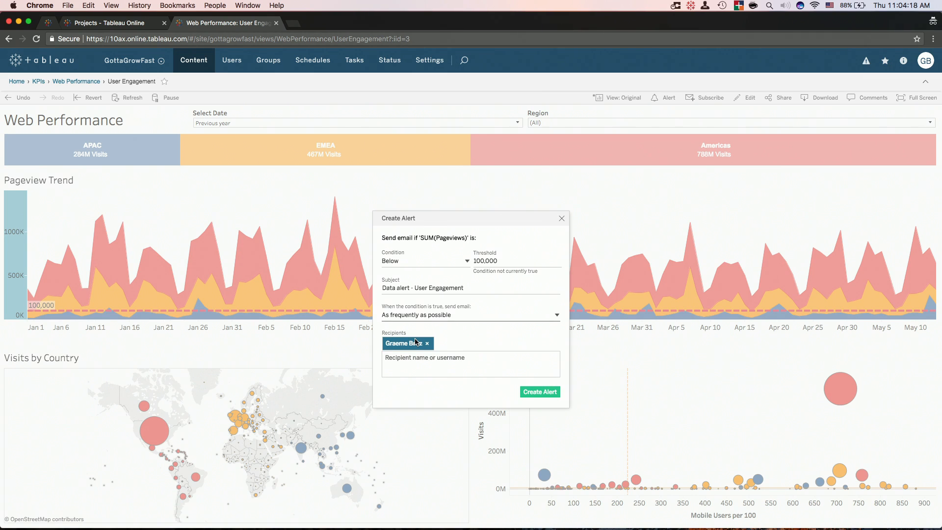
pyautogui.click(436, 367)
pyautogui.click(447, 361)
pyautogui.write('dus')
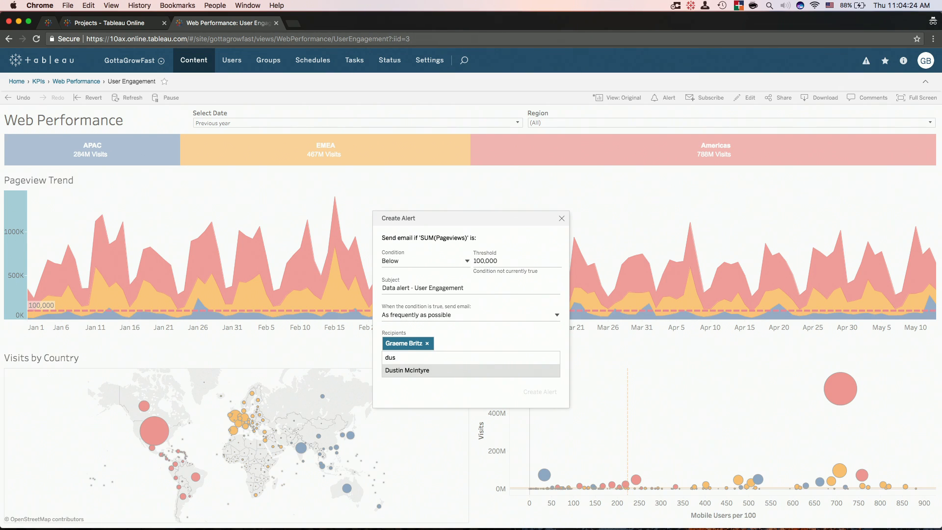
pyautogui.click(447, 376)
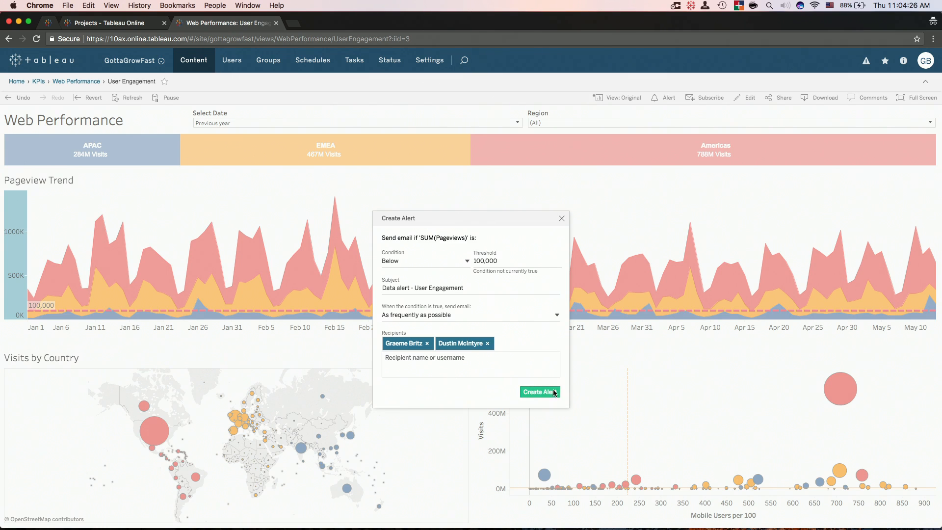
pyautogui.click(542, 393)
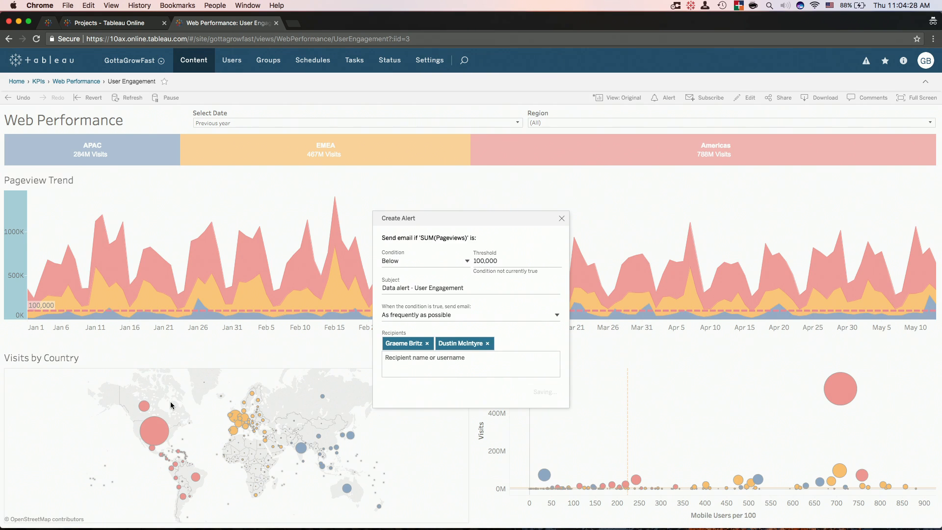
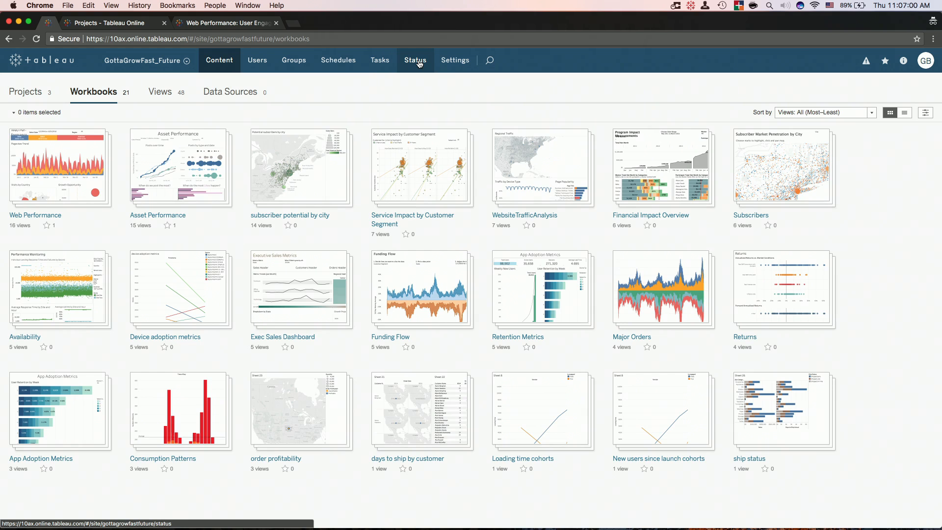
# Open the Traffic to Views status dashboard and inspect view counts by project, day and view.
pyautogui.click(420, 64)
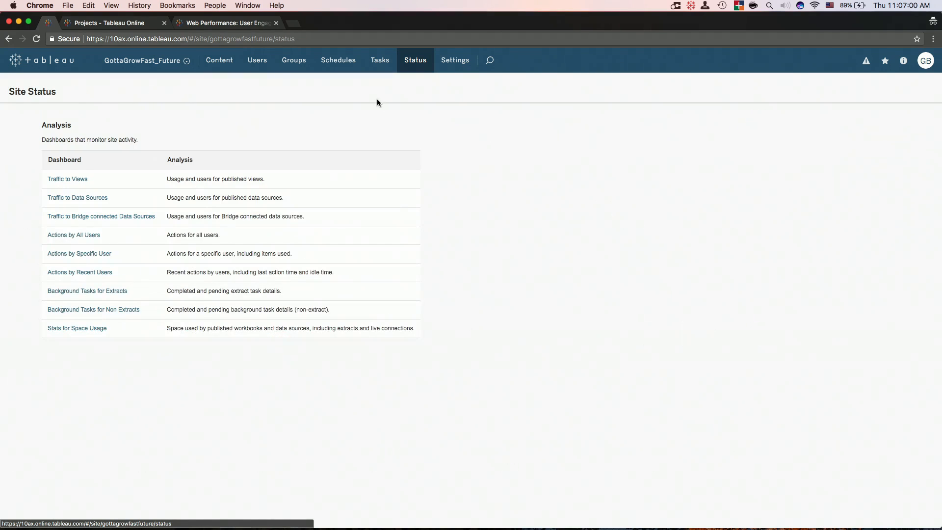
pyautogui.click(84, 180)
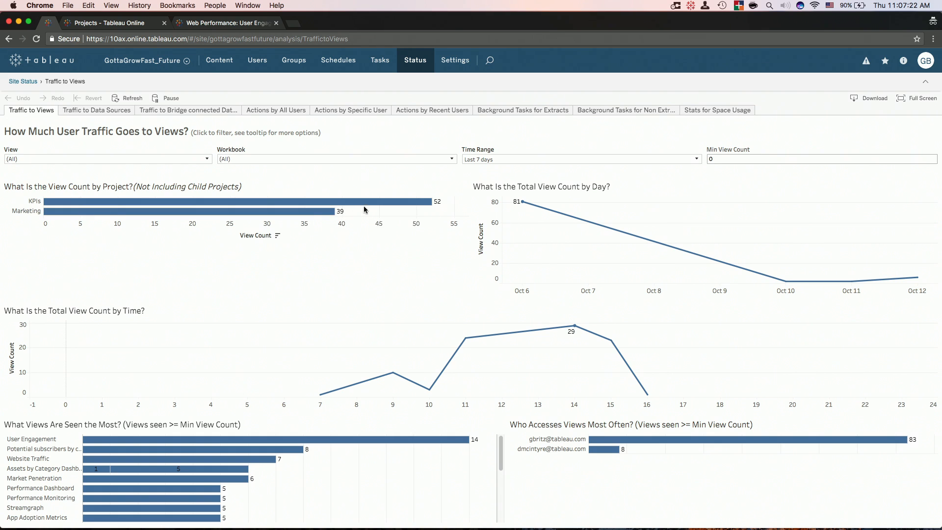
pyautogui.moveTo(369, 205)
pyautogui.moveTo(517, 204)
pyautogui.moveTo(281, 449)
pyautogui.moveTo(311, 441)
pyautogui.moveTo(264, 464)
# Go into the KPIs project and browse its 11 workbooks, led by Web Performance.
pyautogui.click(221, 65)
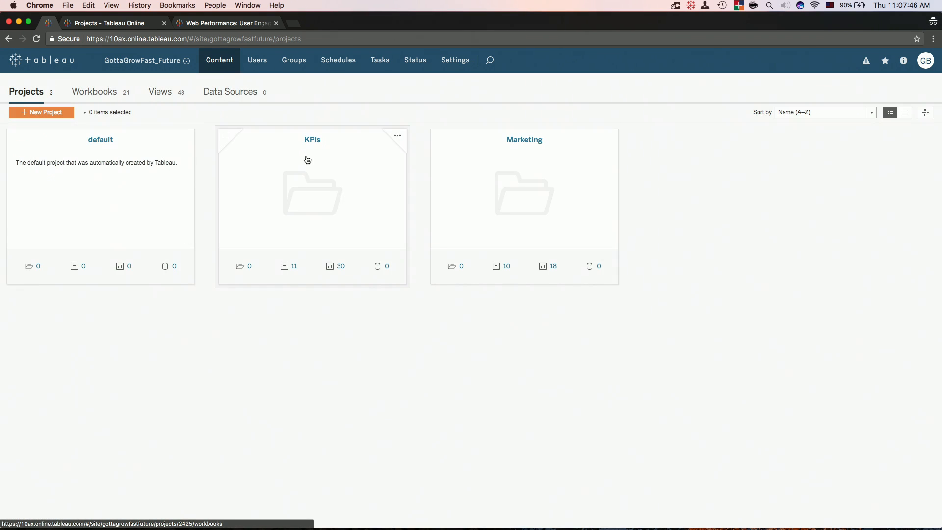
pyautogui.click(315, 157)
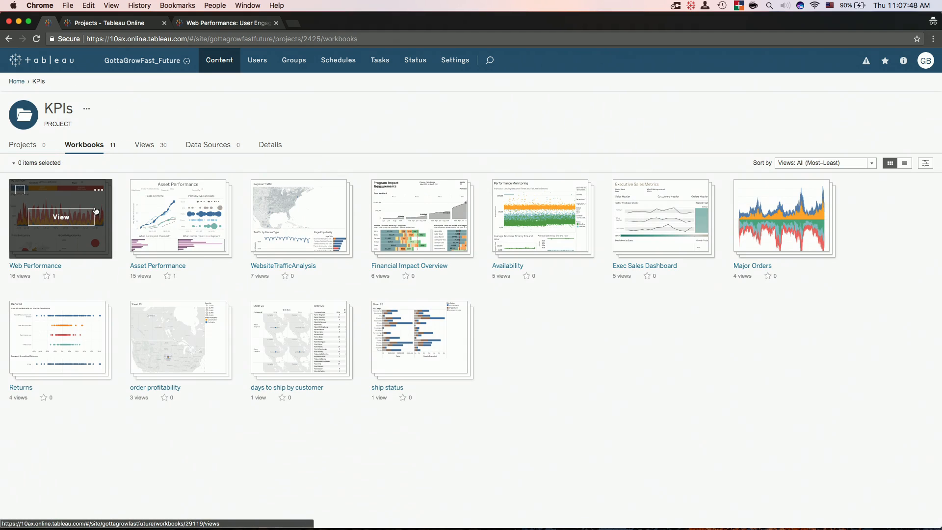
pyautogui.moveTo(96, 211)
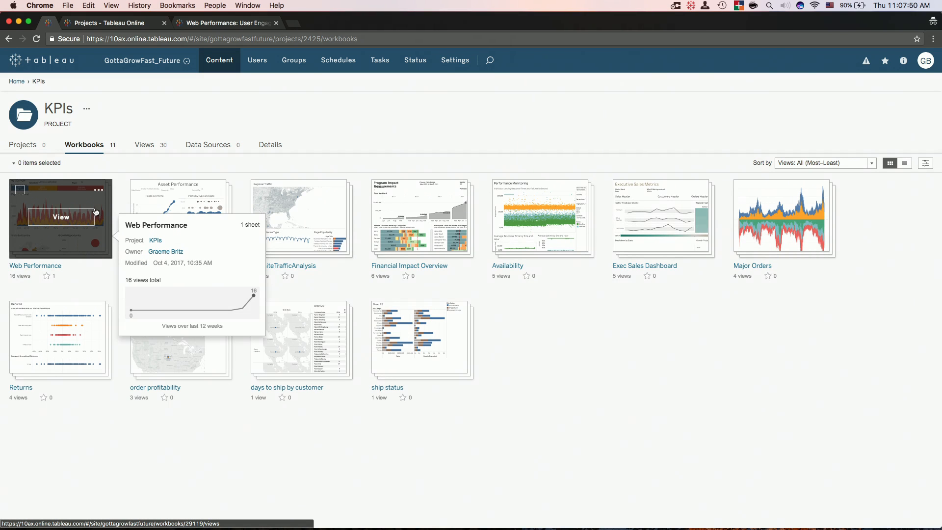
pyautogui.moveTo(178, 207)
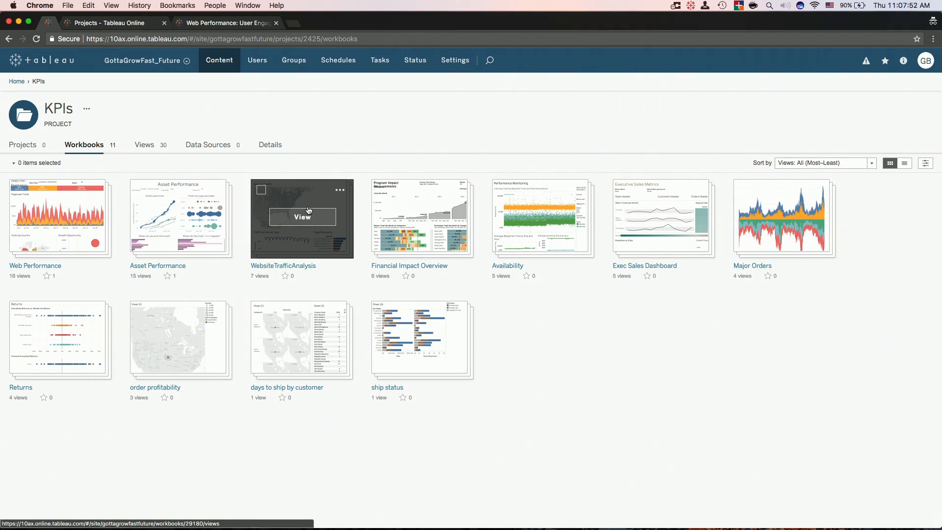
pyautogui.moveTo(308, 211)
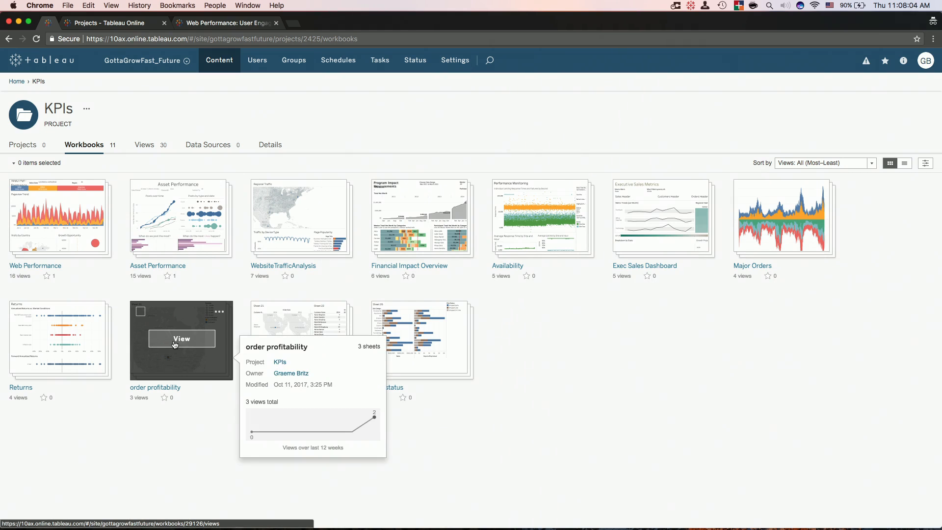
pyautogui.moveTo(197, 349)
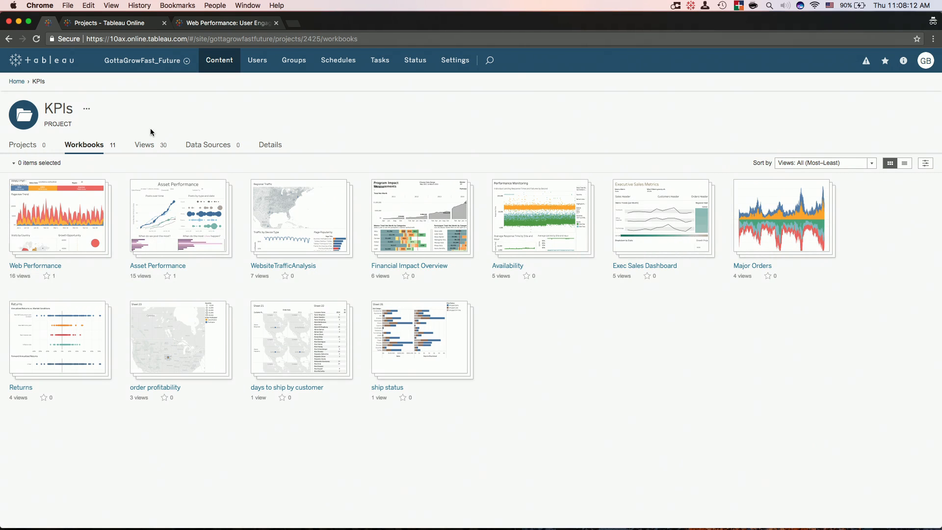
# Add a new sub-project named Sandbox under the KPIs project.
pyautogui.click(36, 147)
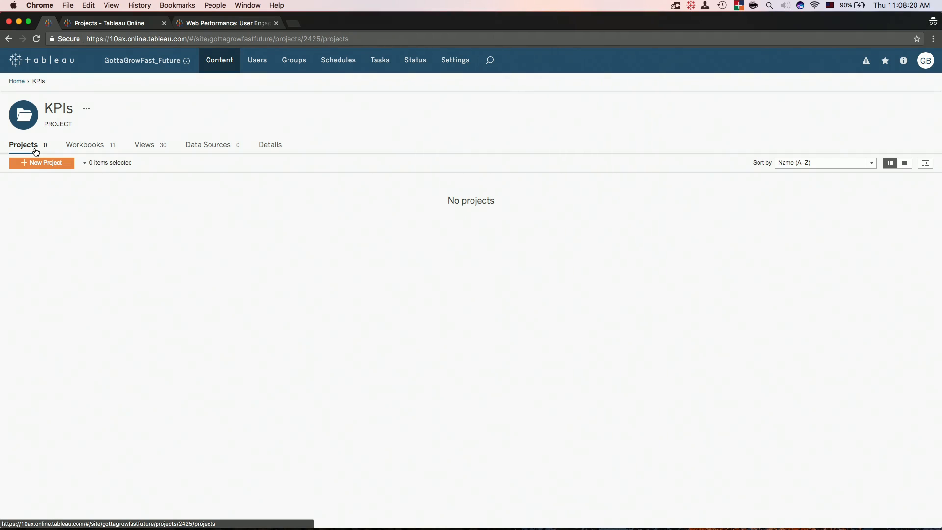
pyautogui.click(40, 164)
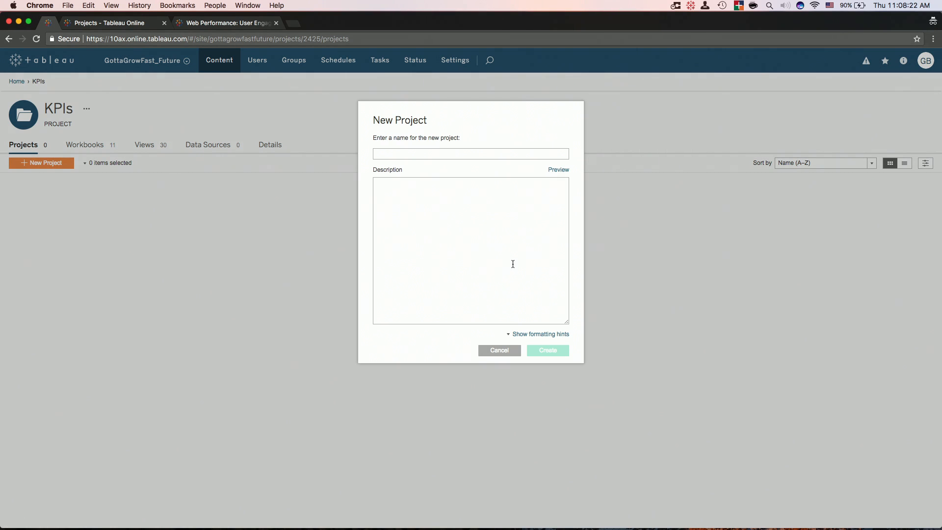
pyautogui.write('Sandbox')
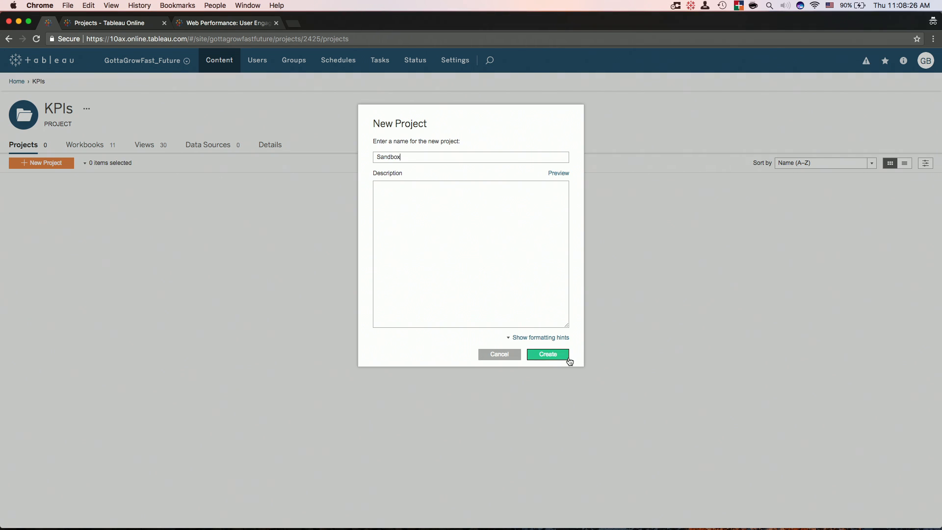
pyautogui.click(568, 359)
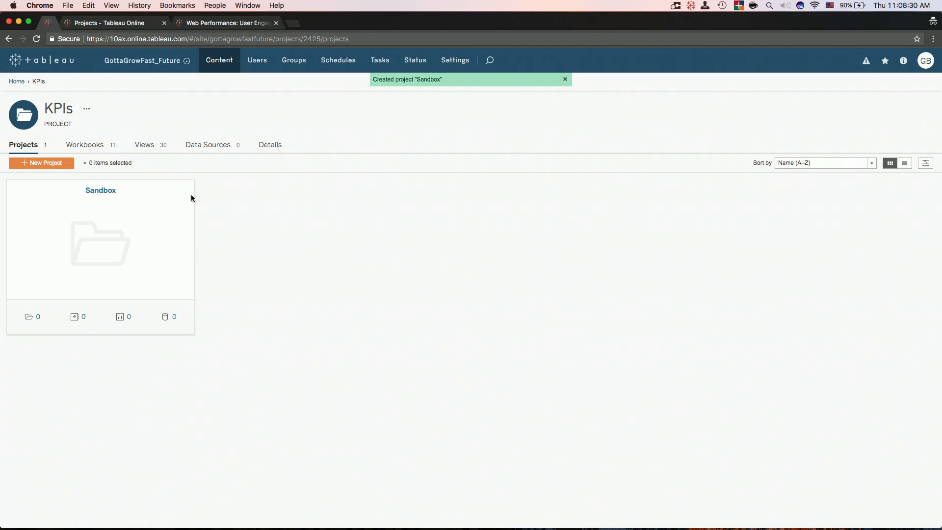
# In Sandbox permissions, give Management Publisher on project, Editor on workbooks, Connector on data sources.
pyautogui.click(186, 187)
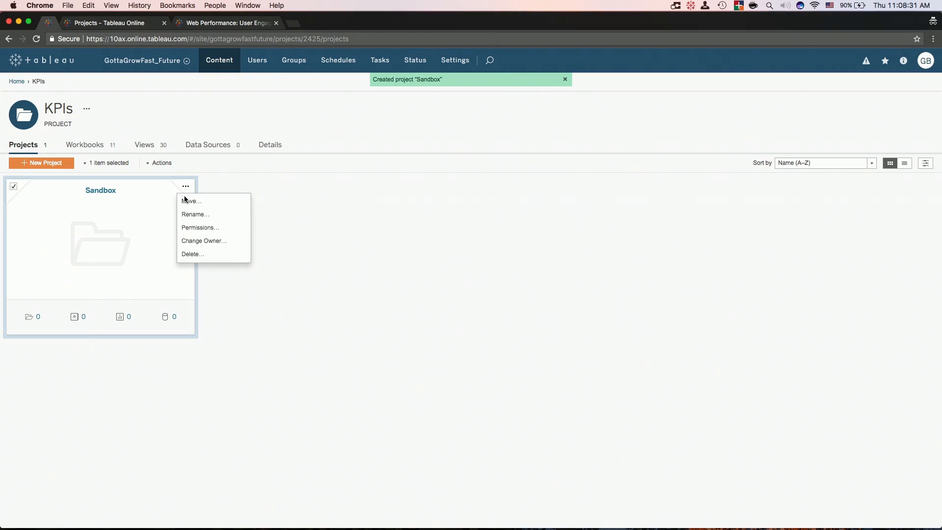
pyautogui.click(199, 227)
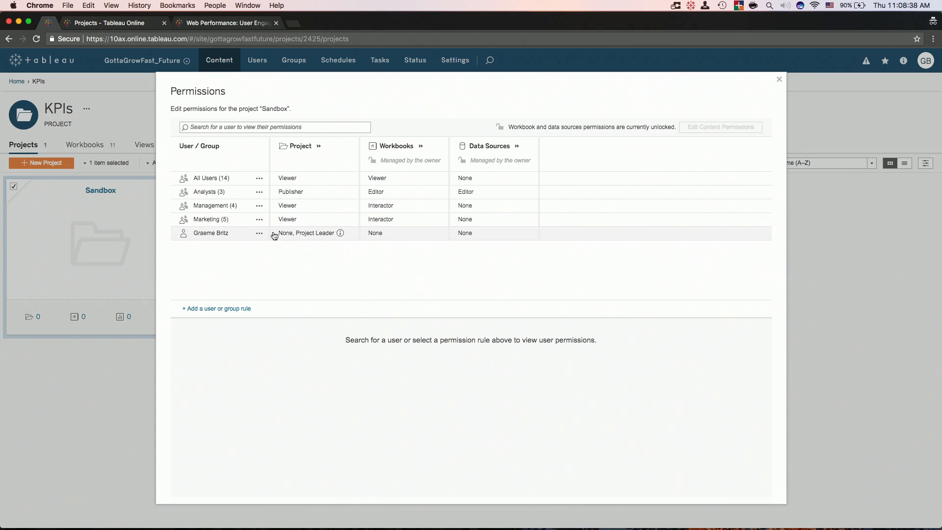
pyautogui.click(260, 206)
pyautogui.click(330, 223)
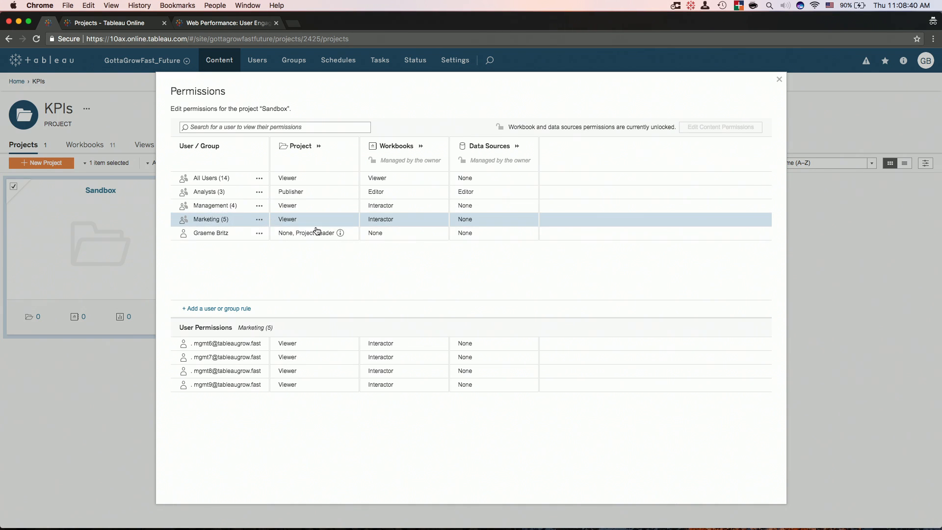
pyautogui.click(260, 206)
pyautogui.click(263, 218)
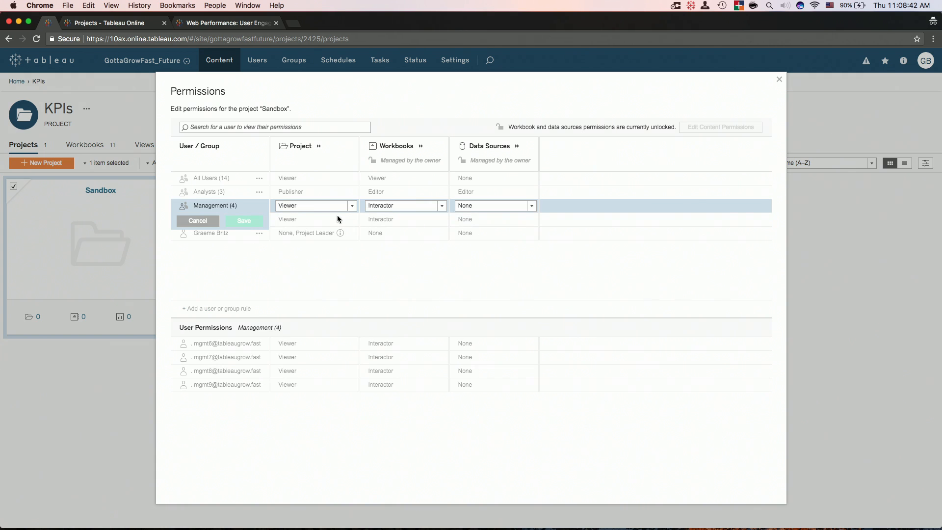
pyautogui.click(338, 206)
pyautogui.click(329, 233)
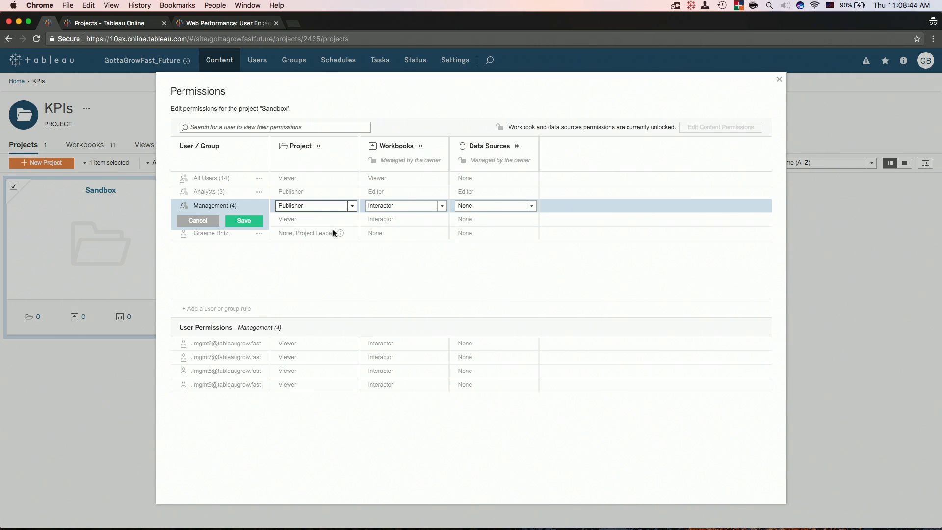
pyautogui.click(319, 146)
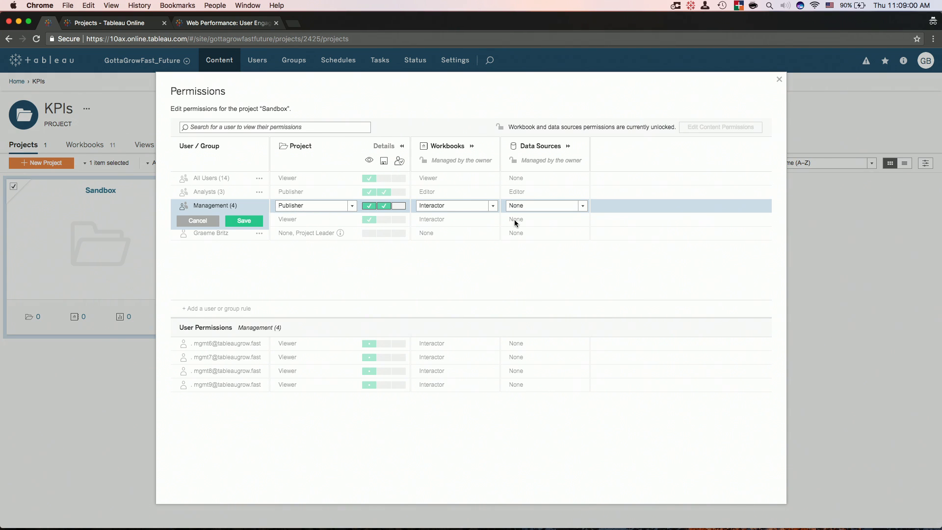
pyautogui.click(485, 206)
pyautogui.click(466, 244)
pyautogui.click(534, 212)
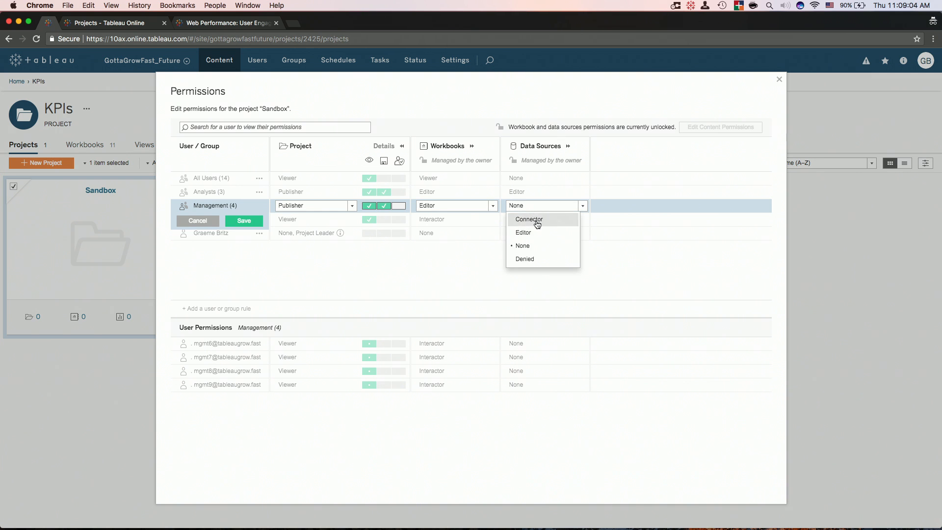
pyautogui.click(536, 219)
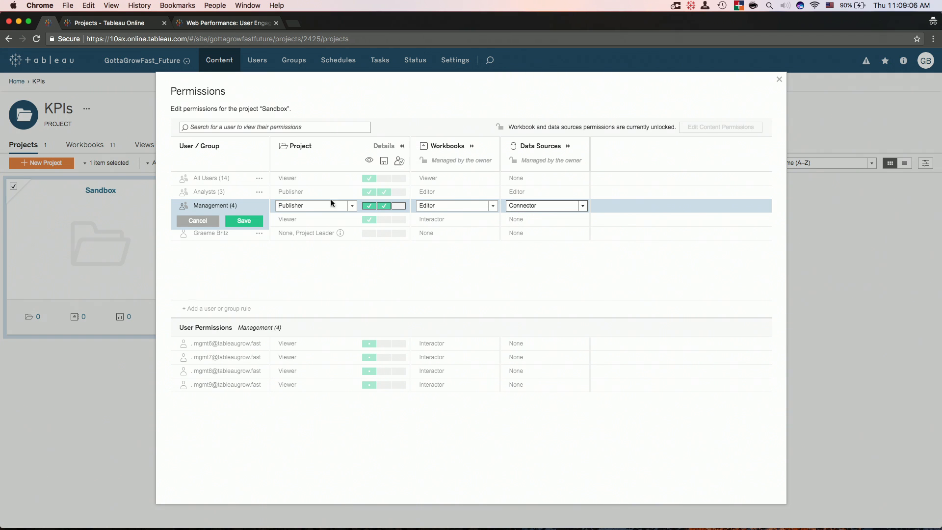
pyautogui.click(251, 221)
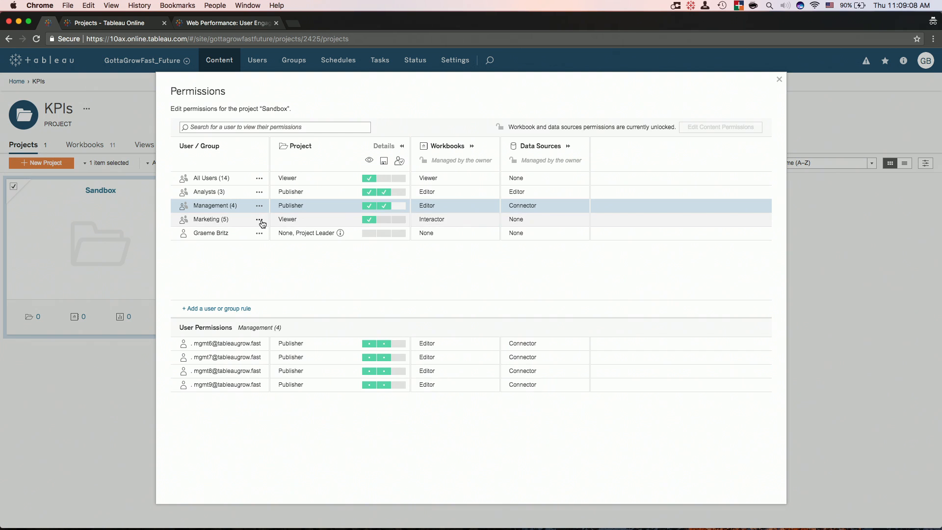
# Give Marketing the same Publisher, Editor and Connector permissions on Sandbox.
pyautogui.click(259, 219)
pyautogui.click(261, 234)
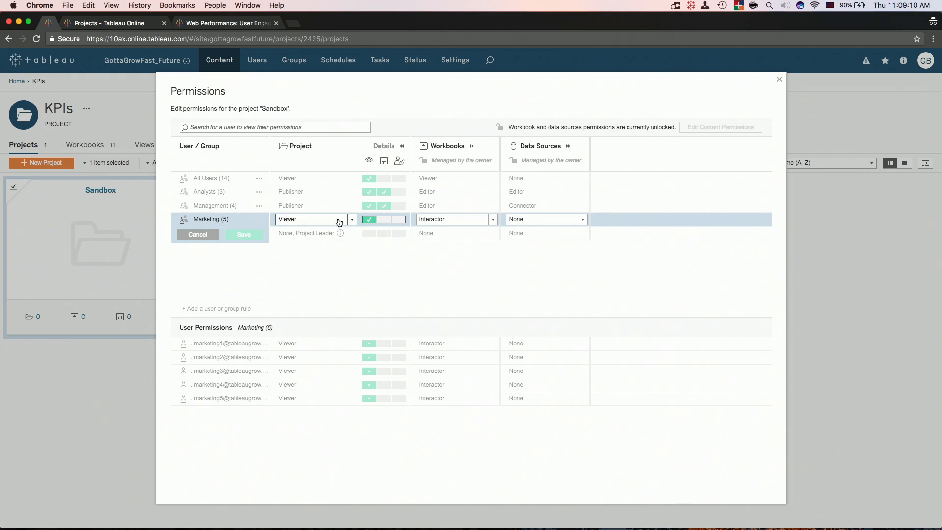
pyautogui.click(336, 221)
pyautogui.click(321, 250)
pyautogui.click(471, 222)
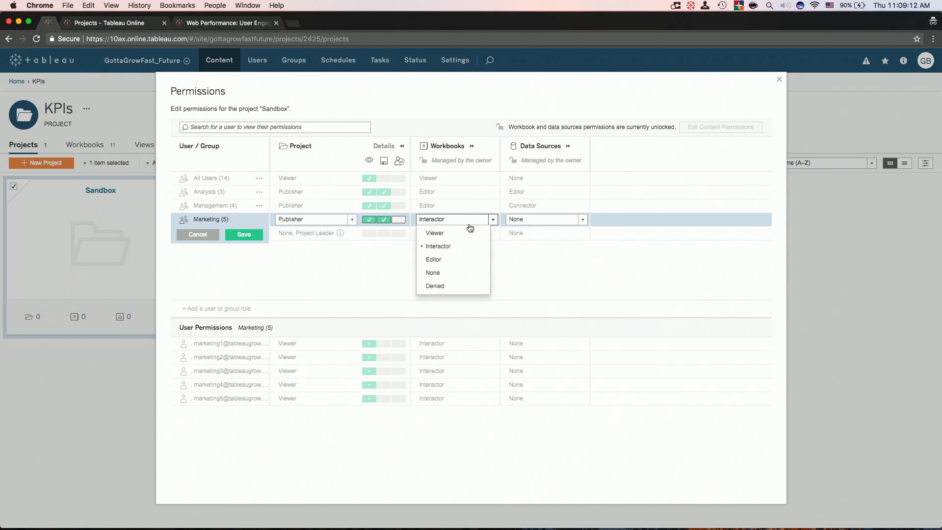
pyautogui.click(482, 260)
pyautogui.click(513, 220)
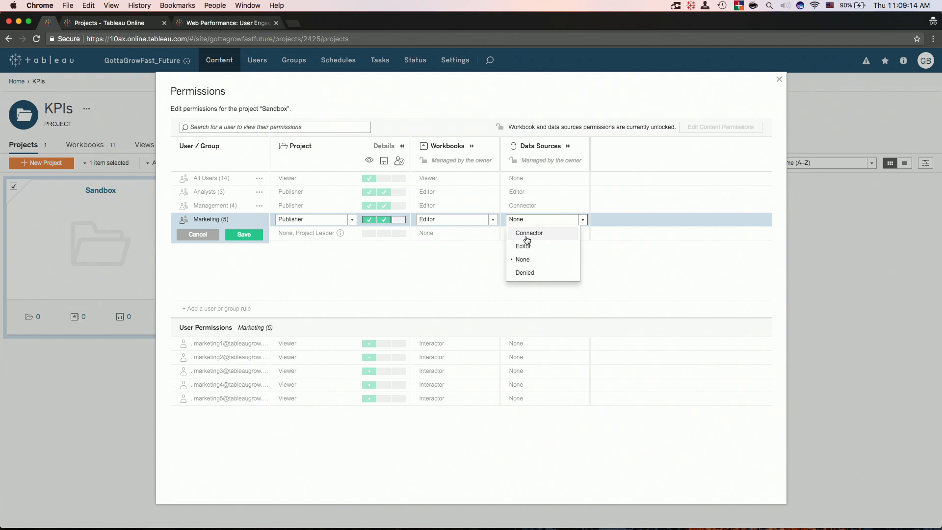
pyautogui.click(523, 234)
pyautogui.click(253, 234)
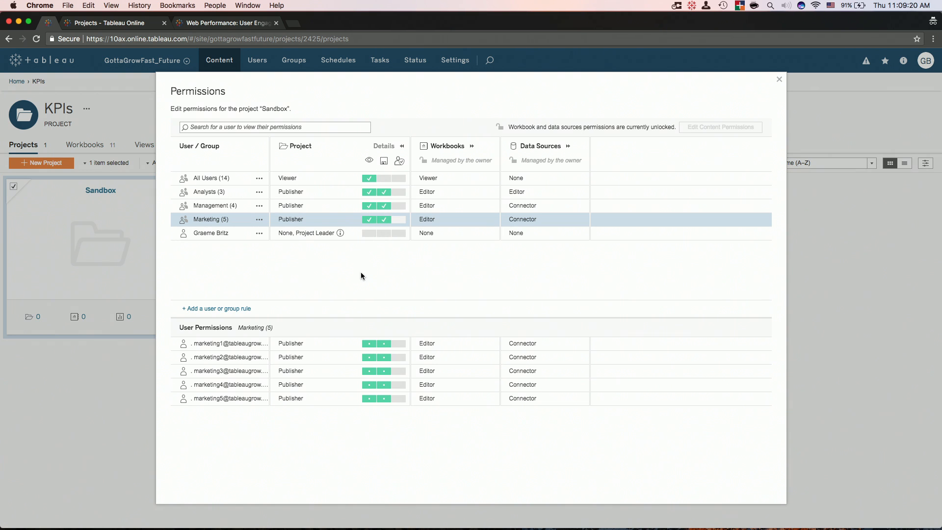
# Make Analysts Project Leader on Sandbox, save, and return to the KPIs workbooks.
pyautogui.click(265, 195)
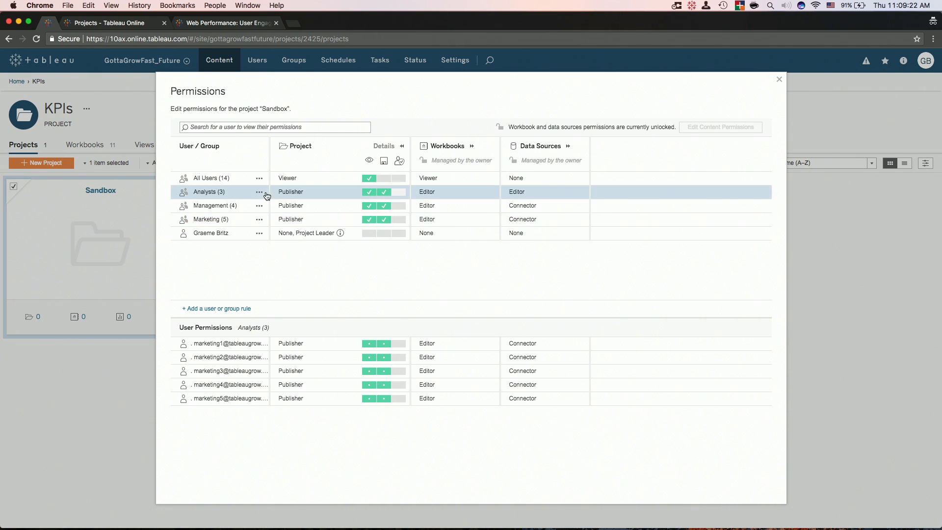
pyautogui.click(260, 193)
pyautogui.click(272, 206)
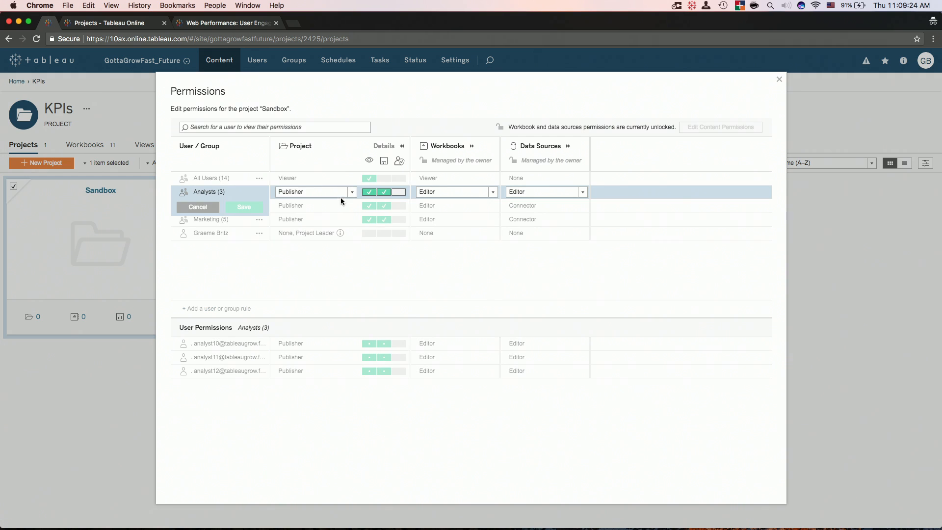
pyautogui.click(340, 196)
pyautogui.click(312, 231)
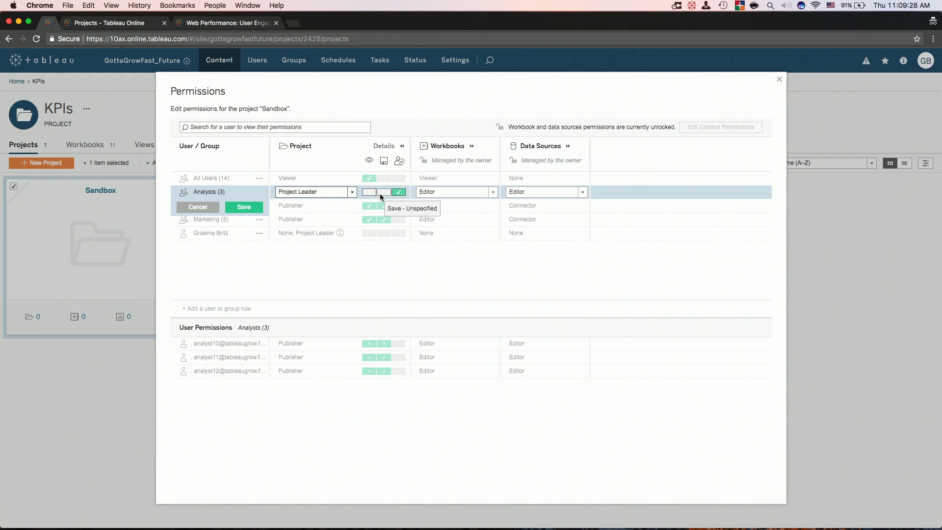
pyautogui.click(257, 207)
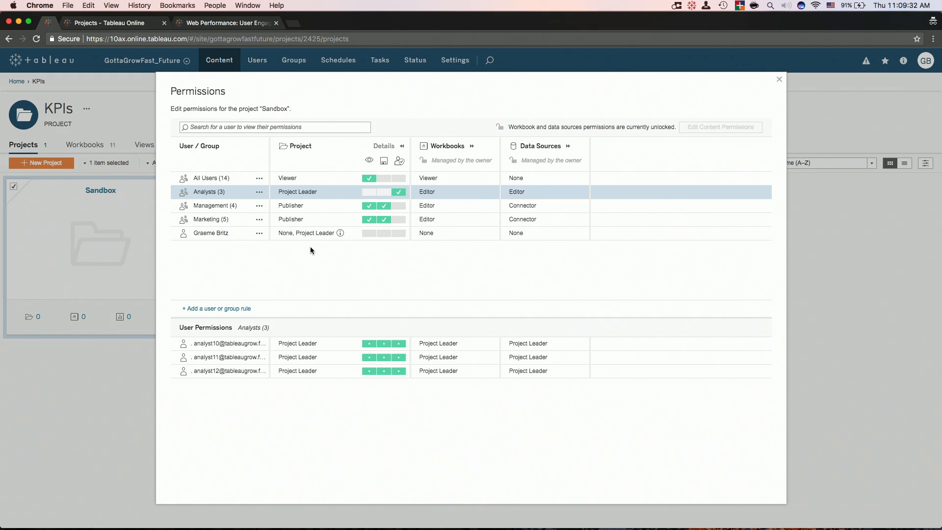
pyautogui.click(779, 80)
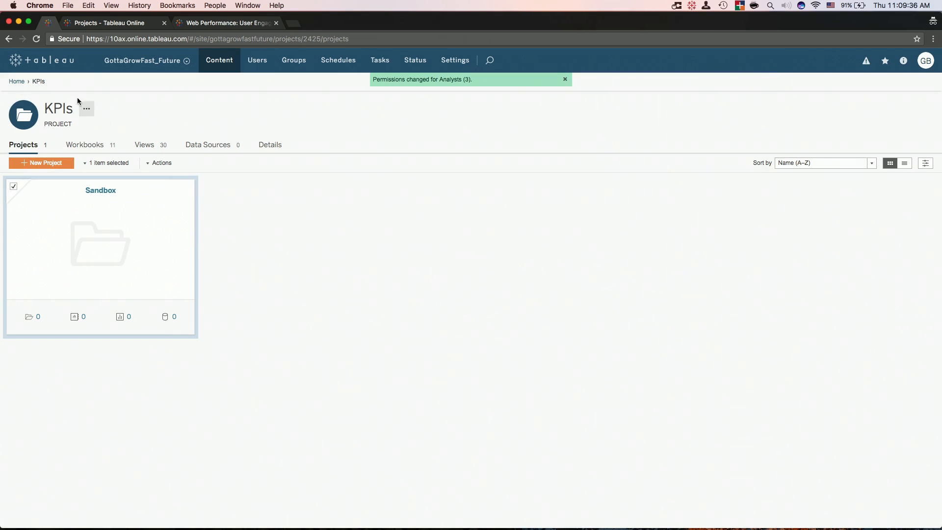
pyautogui.click(81, 144)
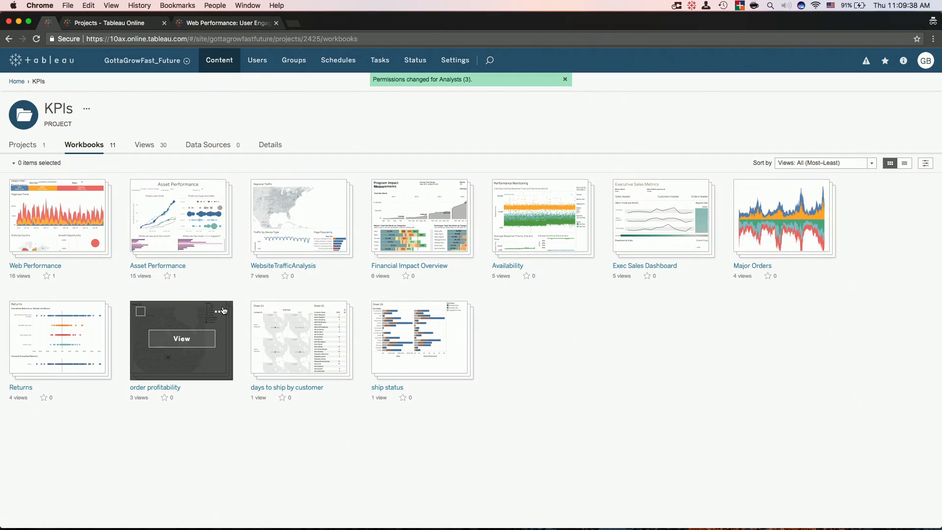
# Move the order profitability, days to ship by customer and ship status workbooks into KPIs > Sandbox.
pyautogui.click(140, 313)
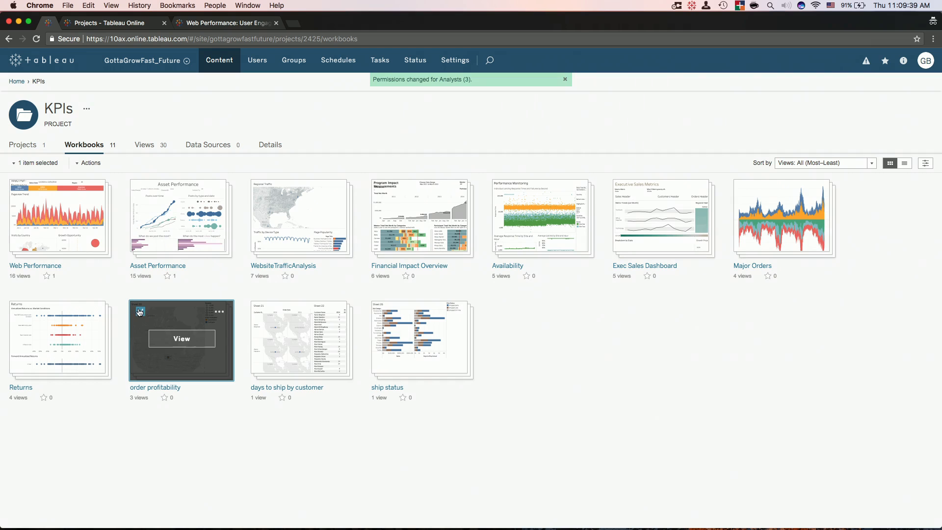
pyautogui.click(261, 312)
pyautogui.click(381, 311)
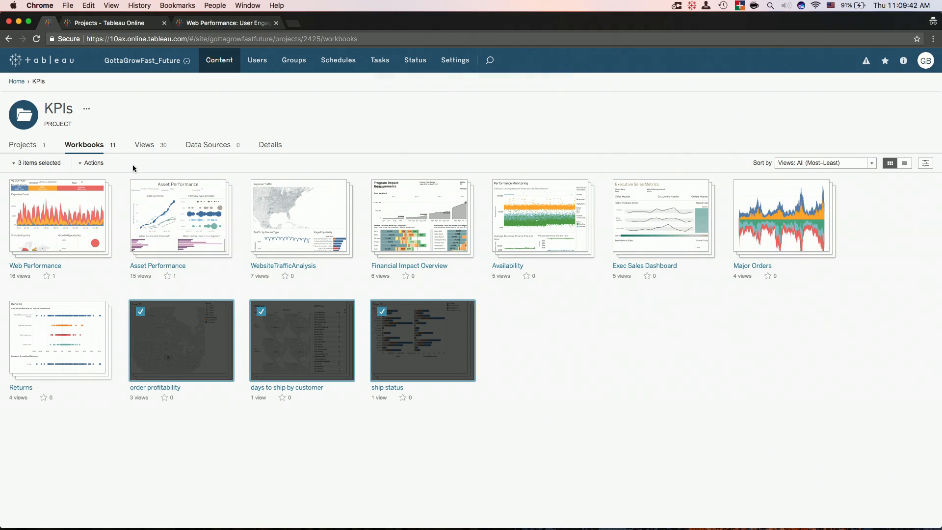
pyautogui.click(93, 163)
pyautogui.click(118, 229)
pyautogui.click(394, 260)
pyautogui.click(425, 275)
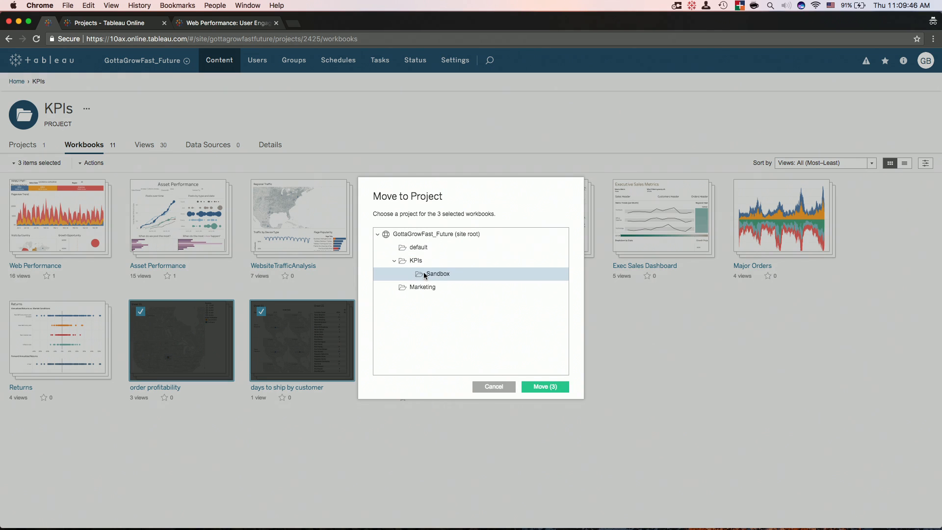
pyautogui.click(542, 386)
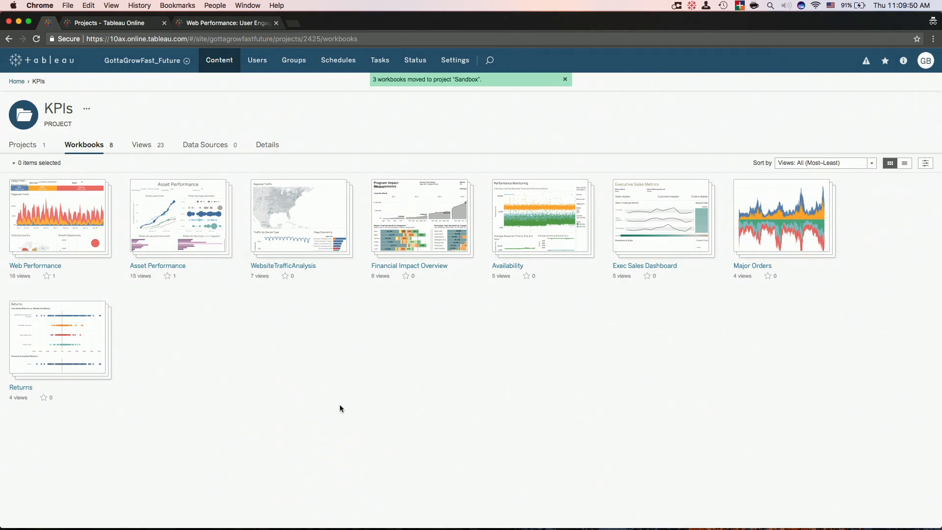
pyautogui.click(23, 145)
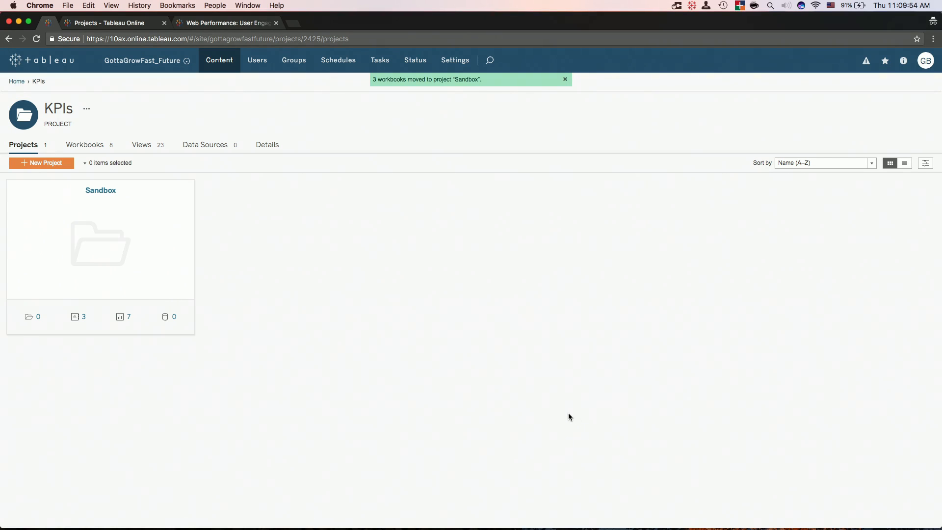
pyautogui.hotkey('ctrl', 'Right')
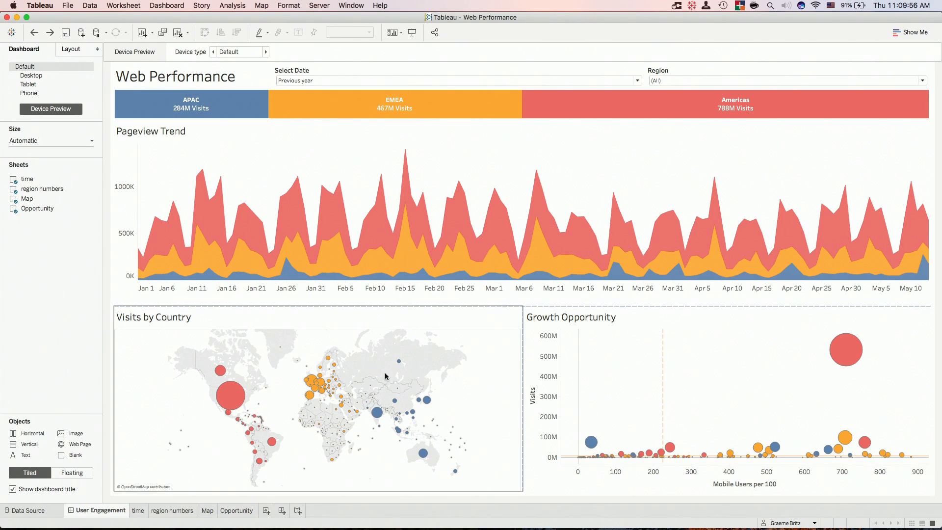
# Open the time worksheet and try publishing Web Regional Viewership, then cancel the attempt.
pyautogui.click(138, 511)
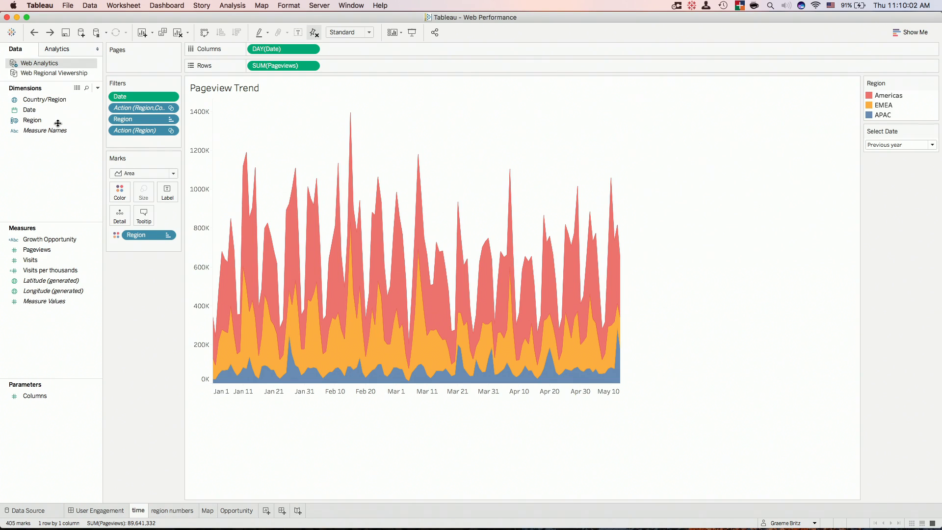
pyautogui.rightClick(64, 74)
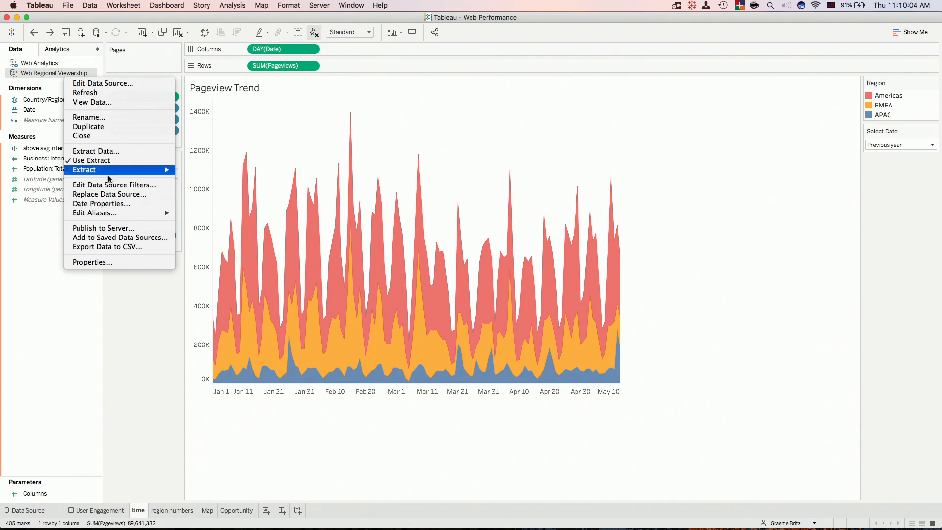
pyautogui.click(255, 255)
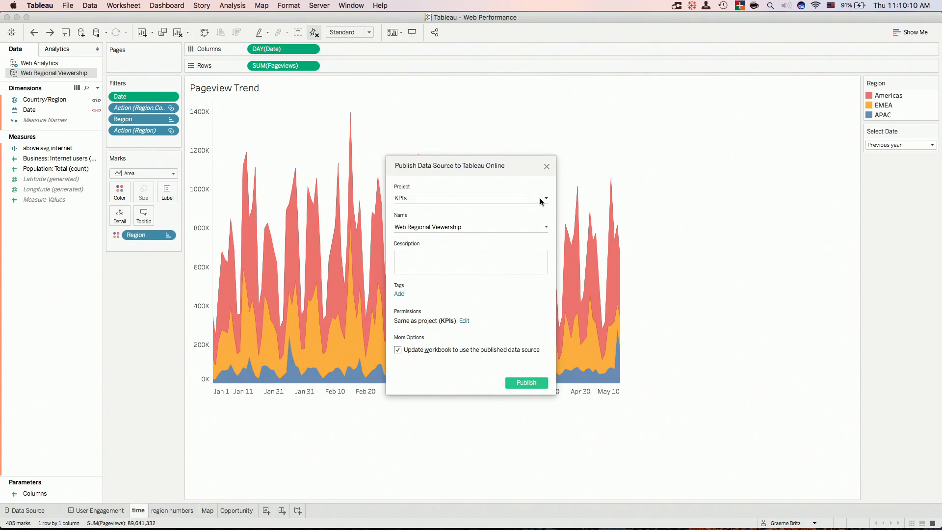
pyautogui.click(546, 168)
pyautogui.click(319, 5)
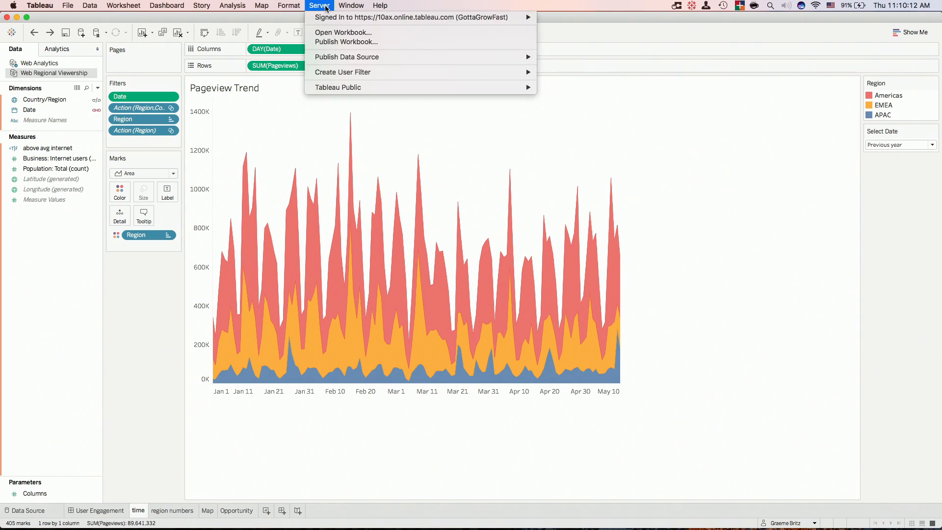
# Sign out, then sign back in to Tableau Online on the GottaGrowFast_Future site with the account password.
pyautogui.moveTo(520, 17)
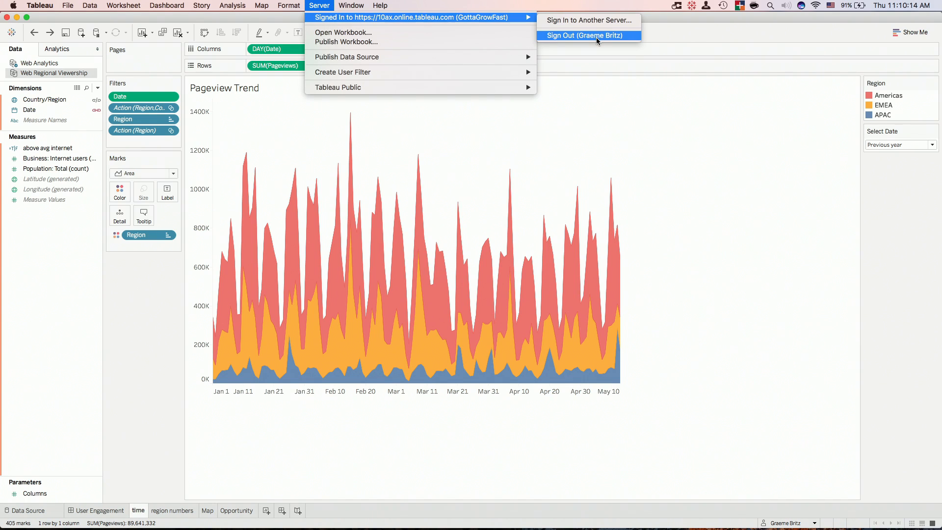
pyautogui.click(596, 38)
pyautogui.click(319, 5)
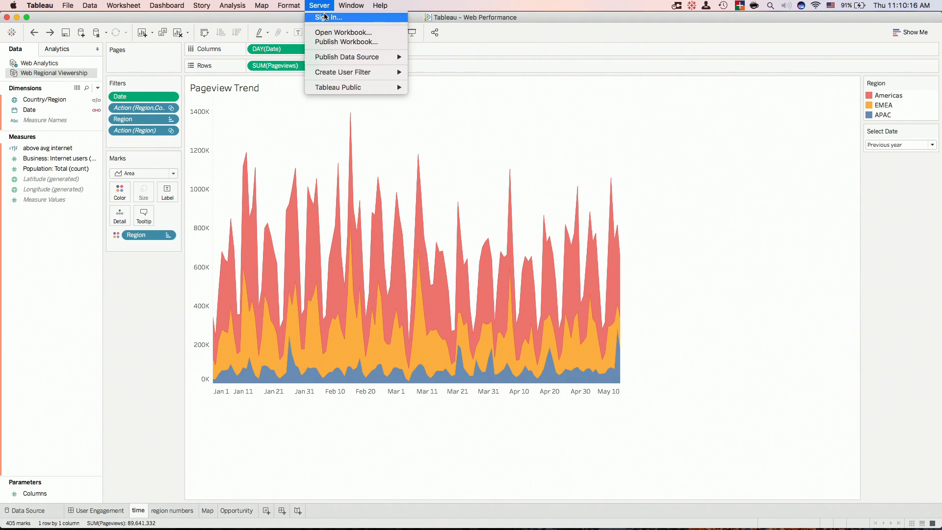
pyautogui.click(326, 18)
pyautogui.click(544, 273)
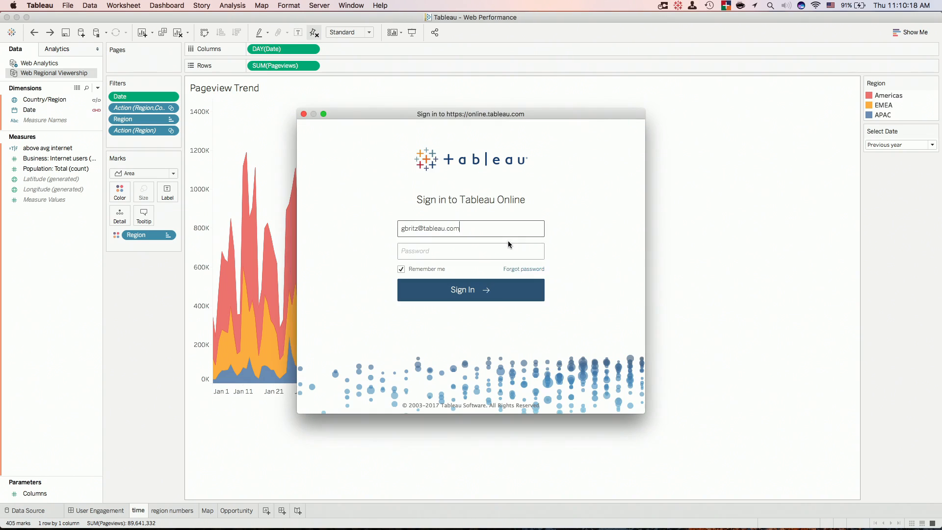
pyautogui.click(506, 251)
pyautogui.click(480, 272)
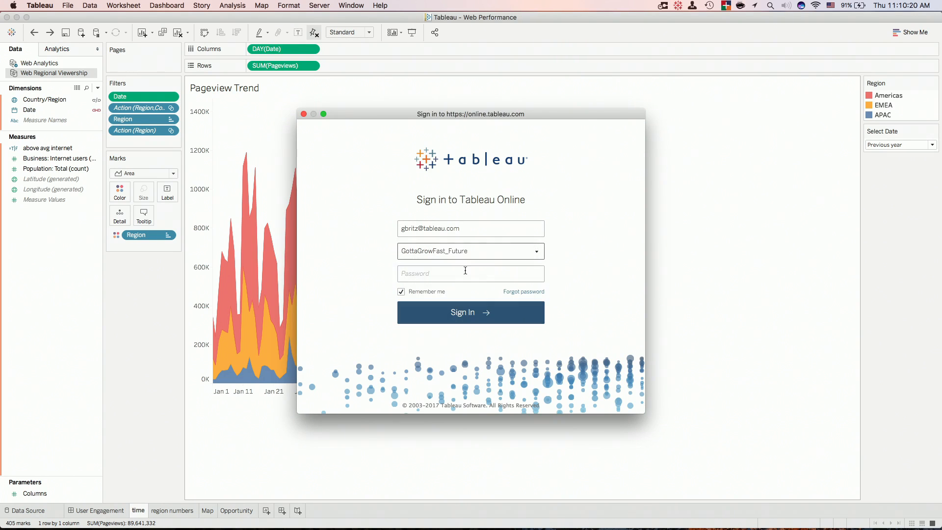
pyautogui.click(462, 268)
pyautogui.write('••••••••••••')
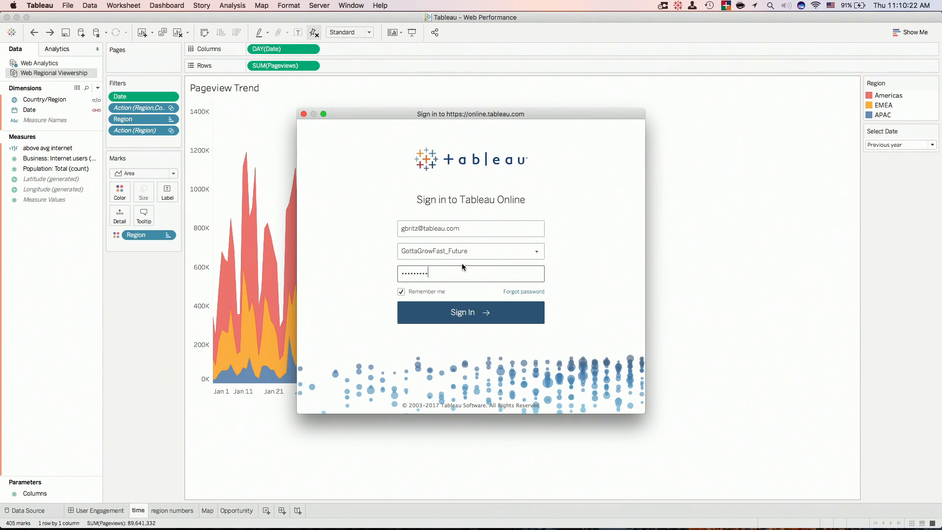
pyautogui.press('Return')
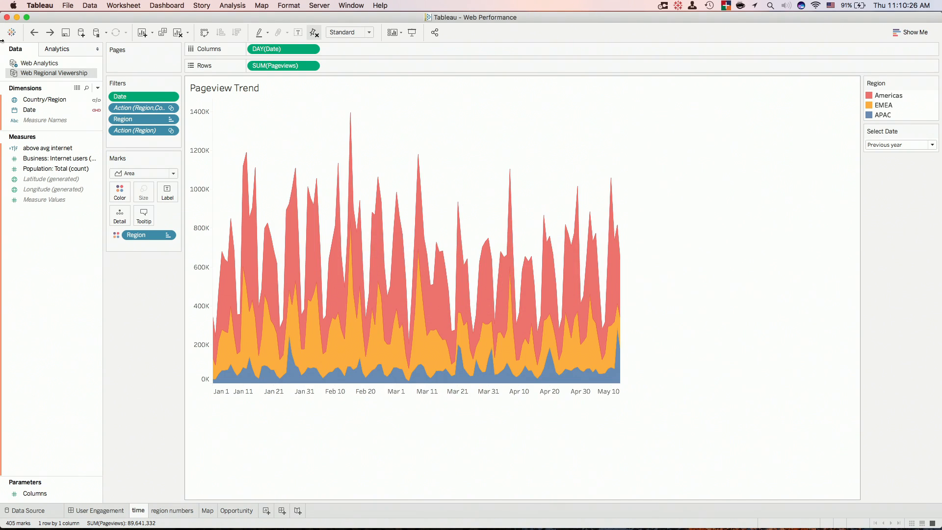
# Publish the Web Regional Viewership data source to Tableau Online.
pyautogui.rightClick(50, 73)
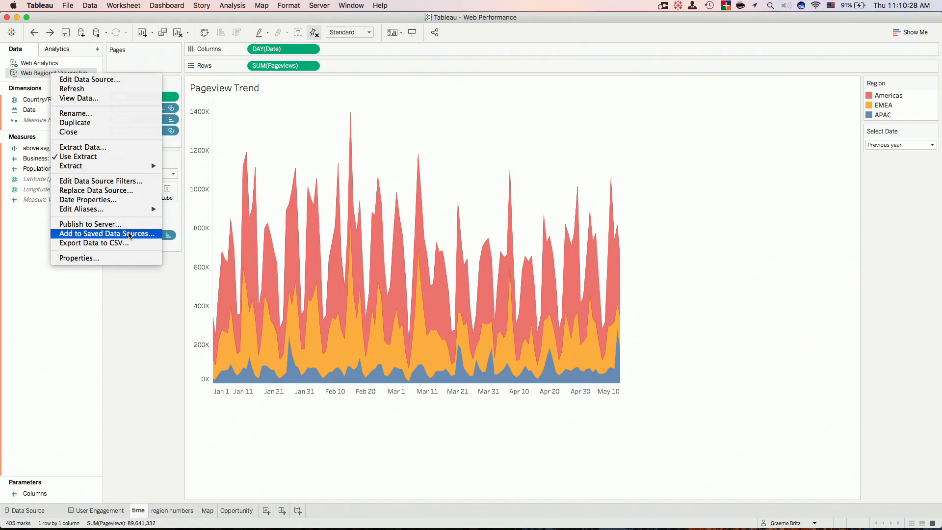
pyautogui.click(243, 243)
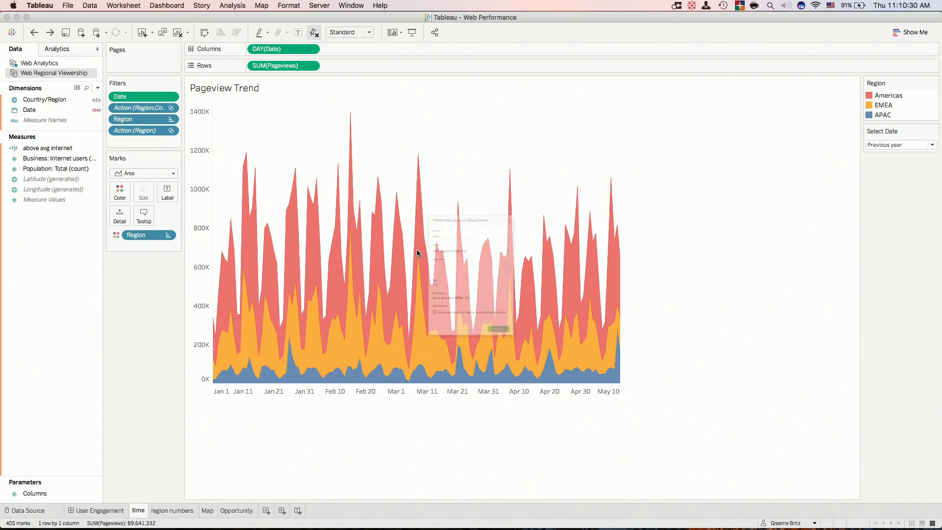
pyautogui.click(527, 383)
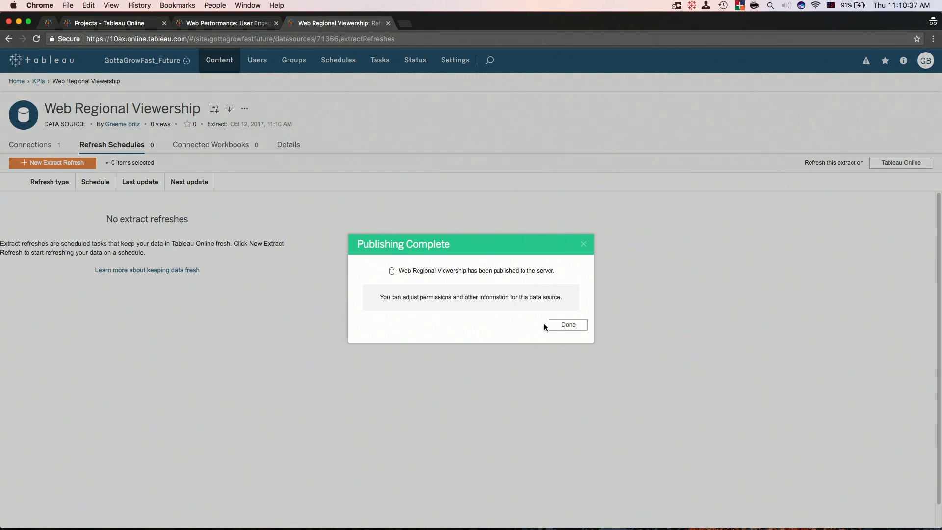
# Start a new web workbook from Web Regional Viewership and plot SUM(Population: Total) by YEAR(Date).
pyautogui.click(571, 326)
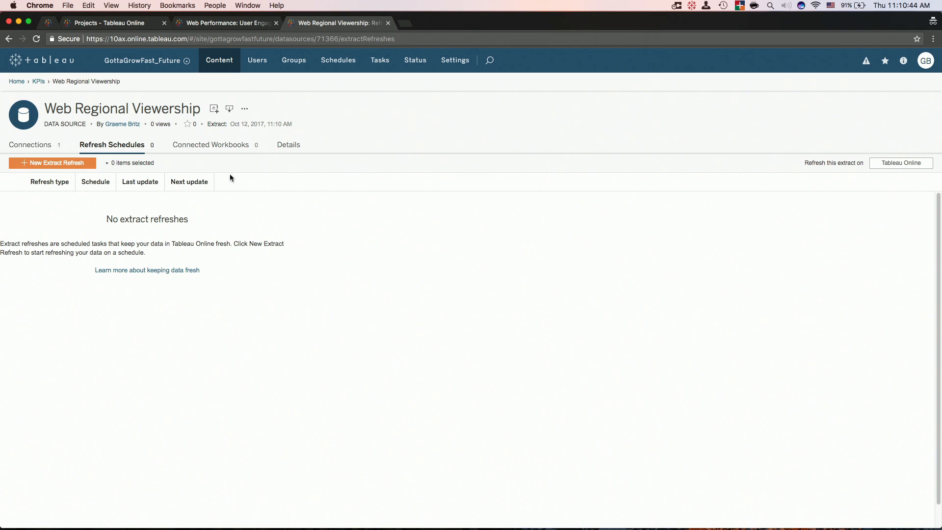
pyautogui.click(214, 109)
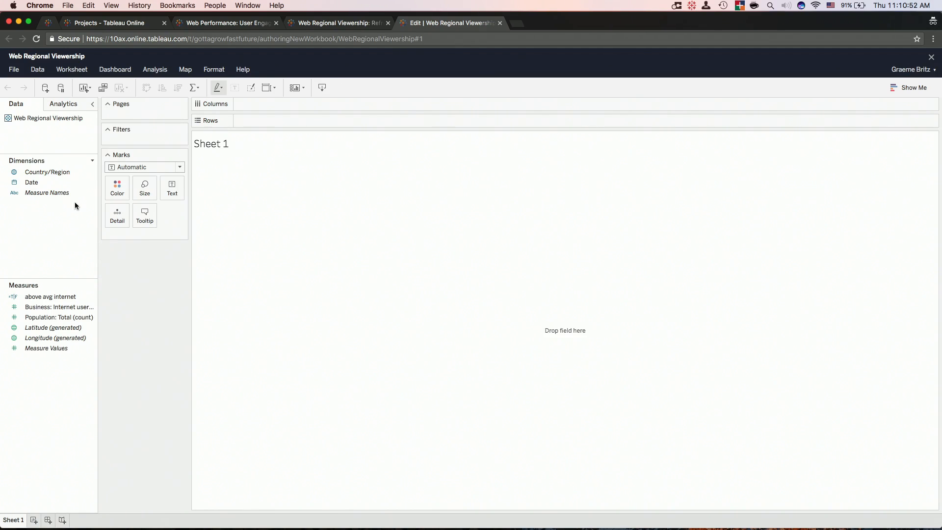
pyautogui.moveTo(31, 182); pyautogui.dragTo(342, 122)
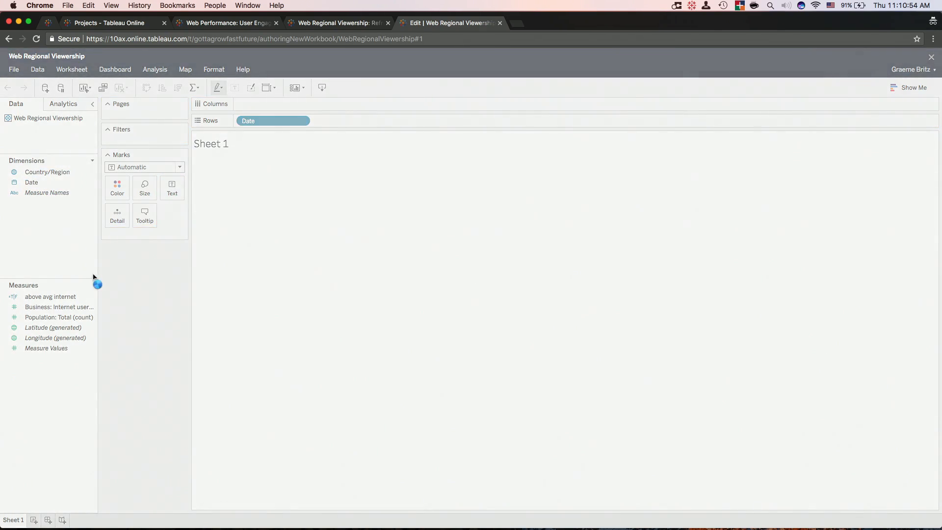
pyautogui.moveTo(81, 317); pyautogui.dragTo(316, 119)
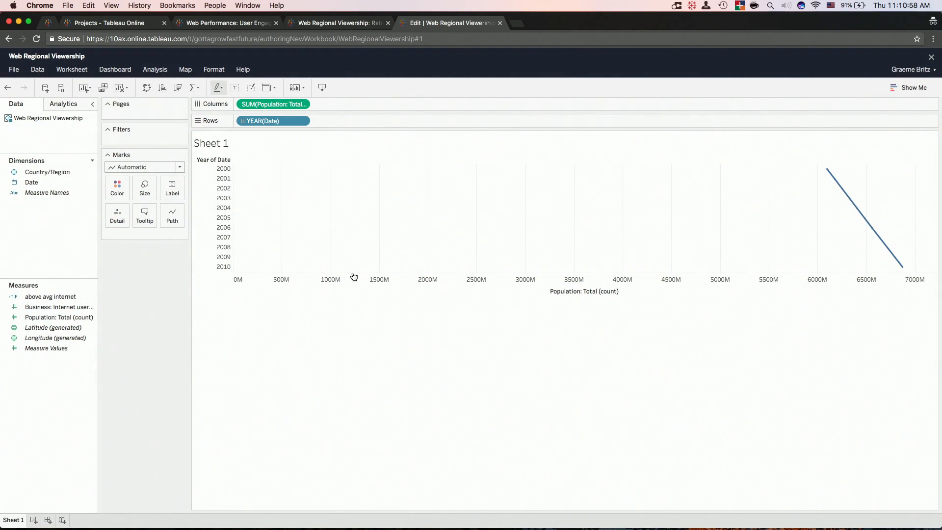